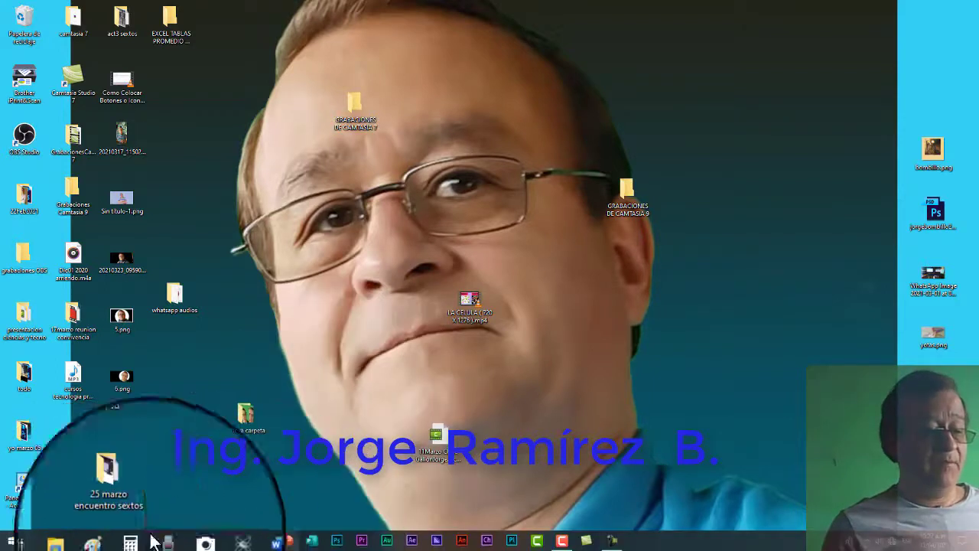
# Launch Excel from the Windows search, create a blank workbook, and select cell D2.
pyautogui.click(39, 541)
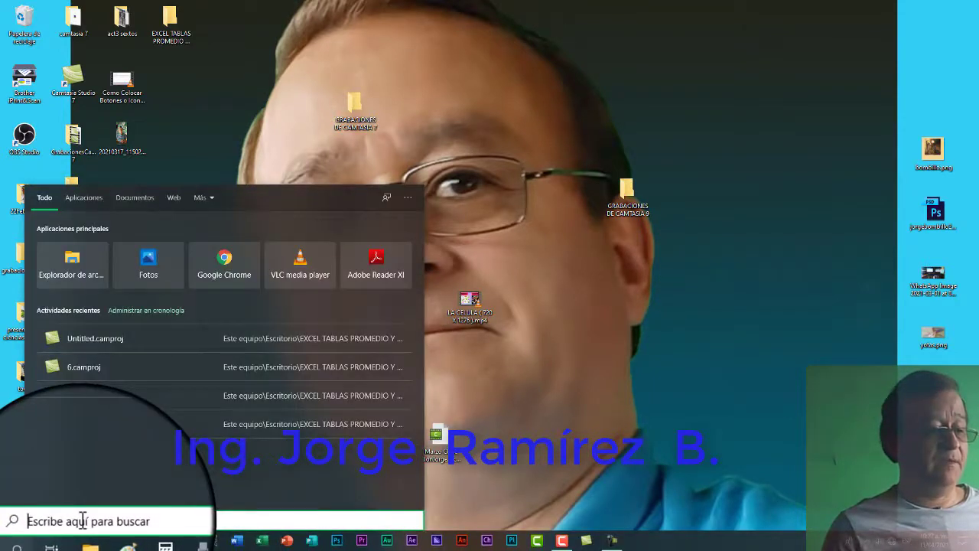
pyautogui.write('excel')
pyautogui.press('Return')
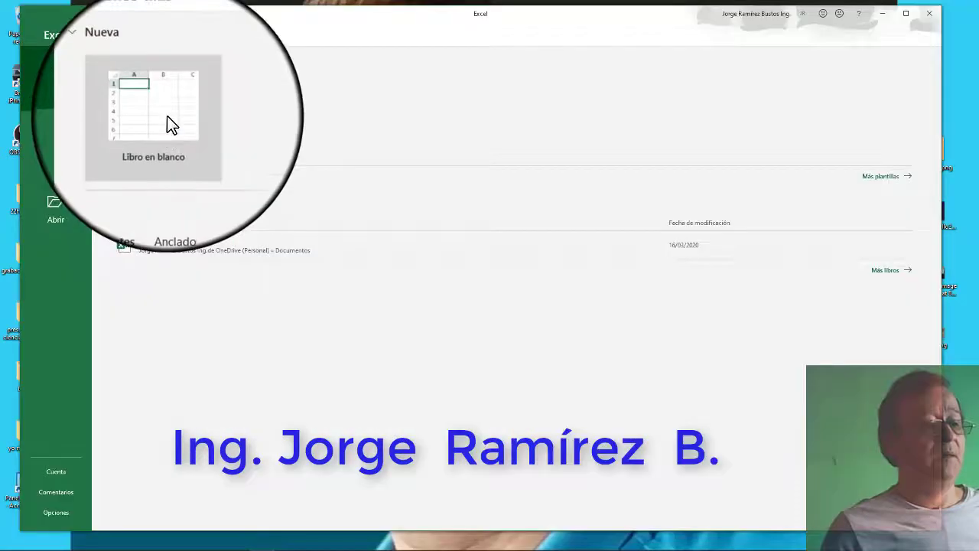
pyautogui.click(168, 116)
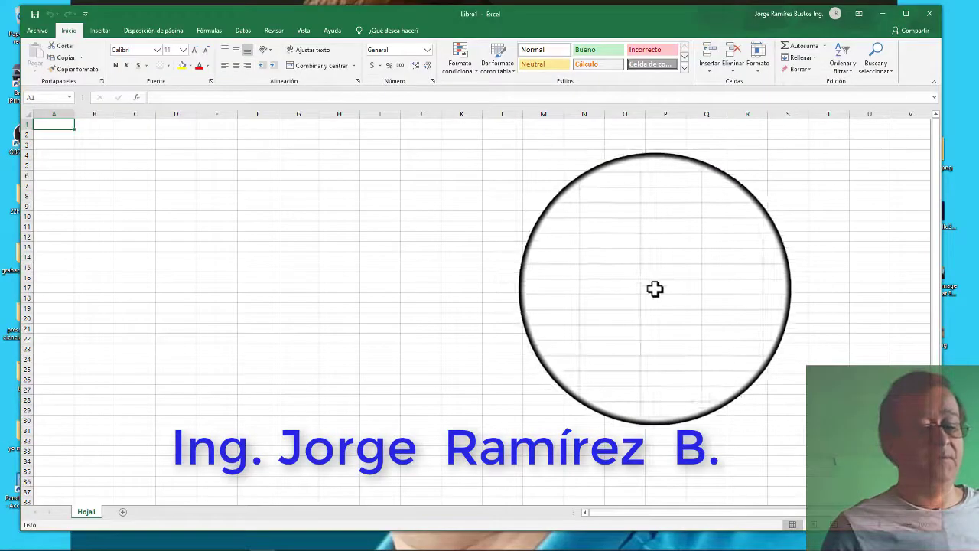
pyautogui.click(185, 135)
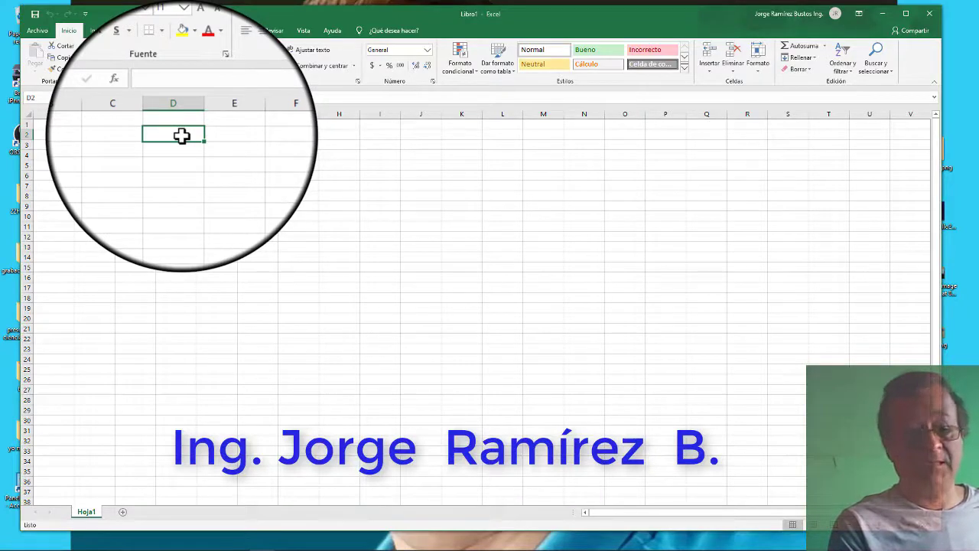
# Merge and centre row 2 from D2 across to J2 into one title cell.
pyautogui.hotkey('shift', 'Right')
pyautogui.hotkey('shift', 'Right')
pyautogui.hotkey('shift', 'Right')
pyautogui.hotkey('shift', 'Right')
pyautogui.hotkey('shift', 'Right')
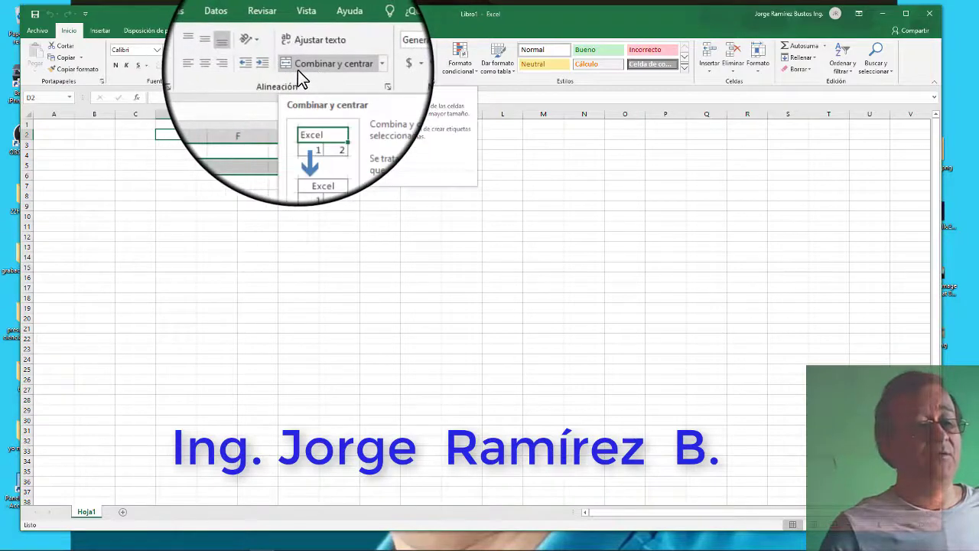
pyautogui.click(297, 70)
pyautogui.click(299, 185)
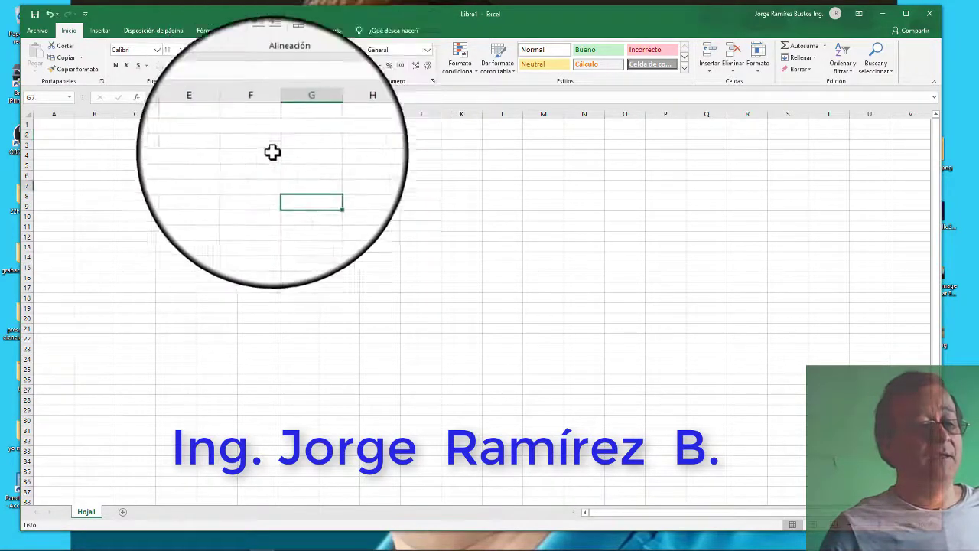
pyautogui.click(278, 131)
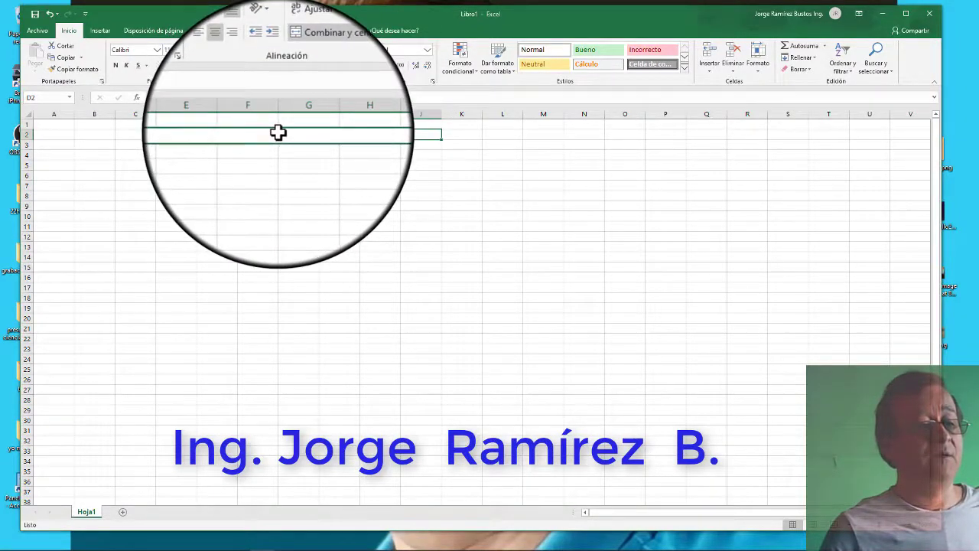
pyautogui.click(233, 135)
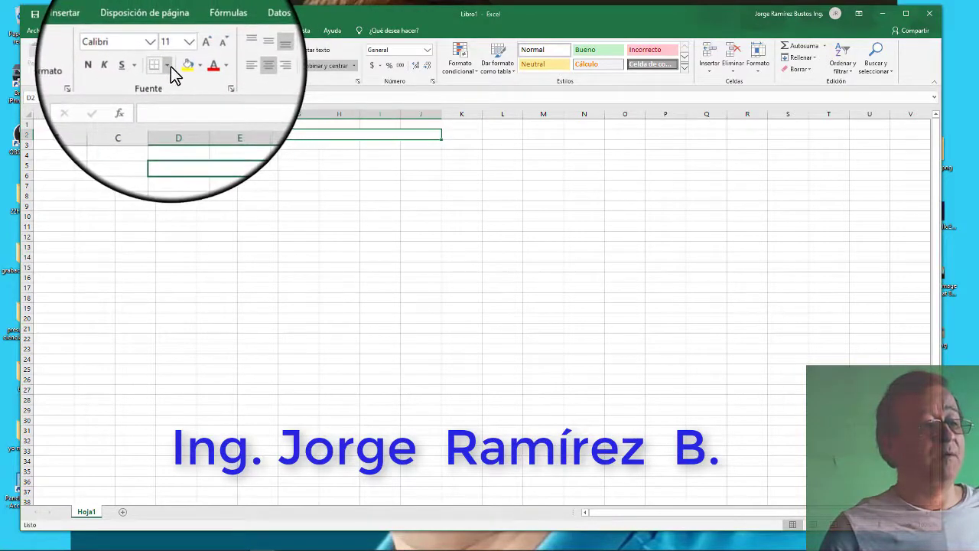
# Give the merged title cell all borders and type NONONONONO into it.
pyautogui.click(171, 67)
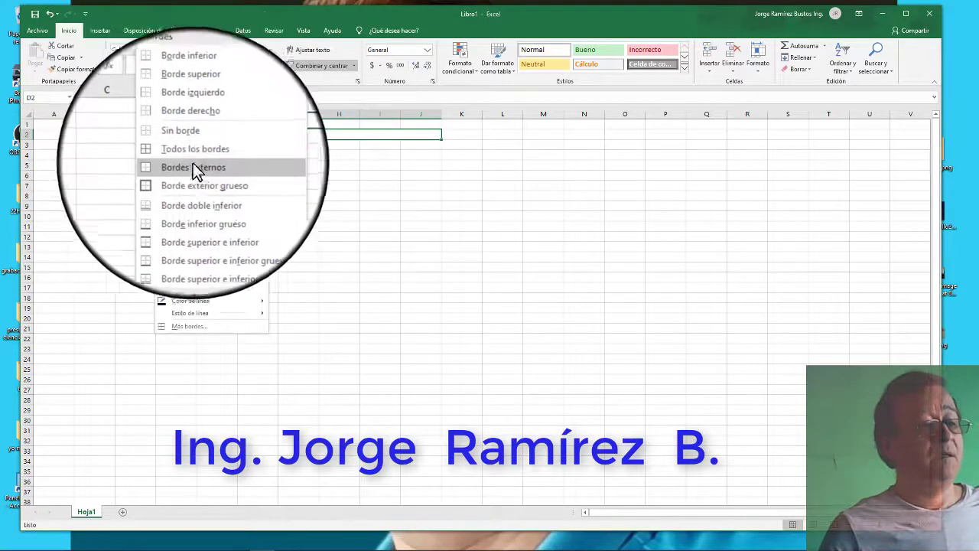
pyautogui.click(198, 153)
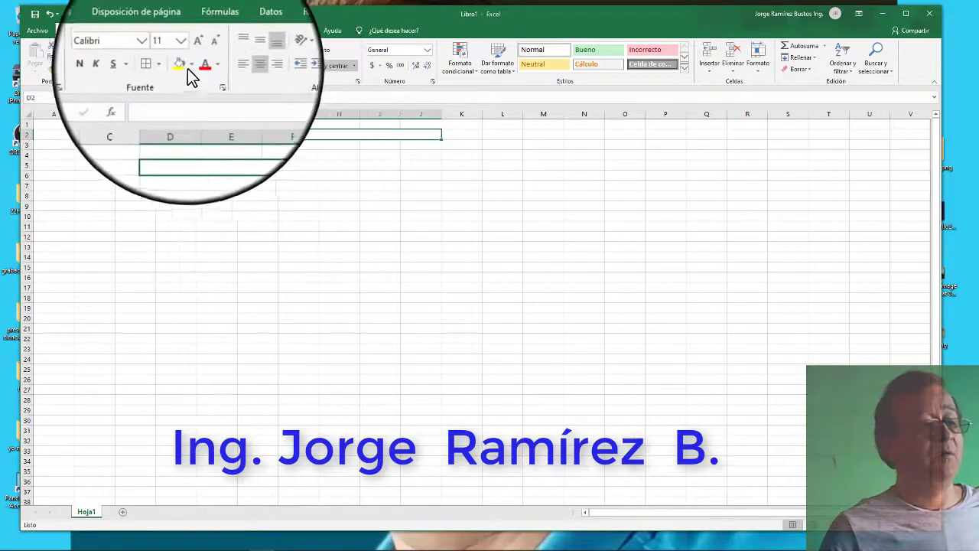
pyautogui.click(170, 69)
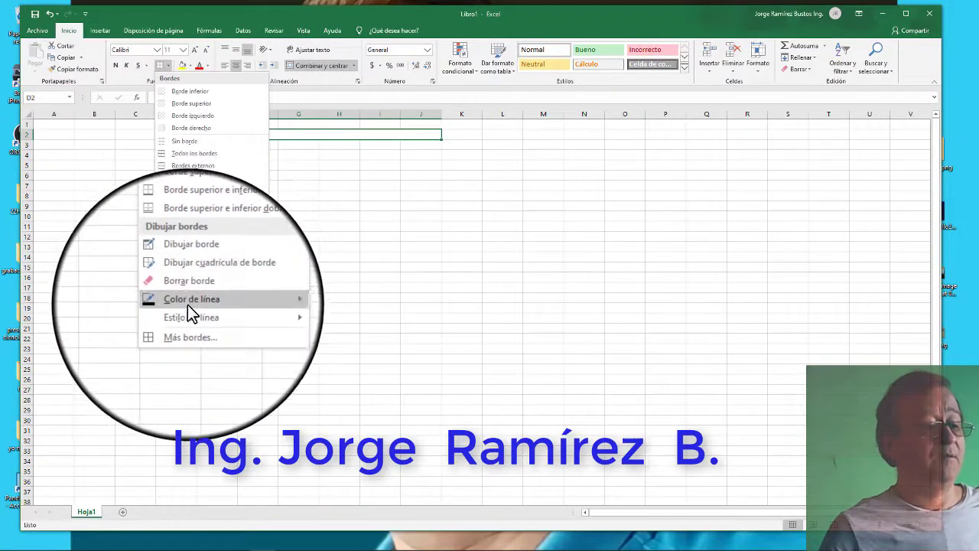
pyautogui.moveTo(187, 303)
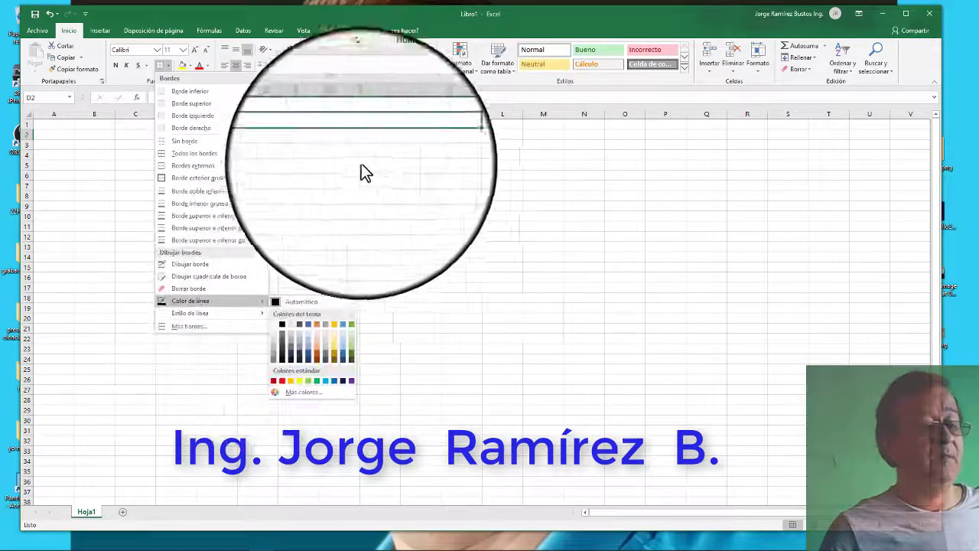
pyautogui.click(359, 135)
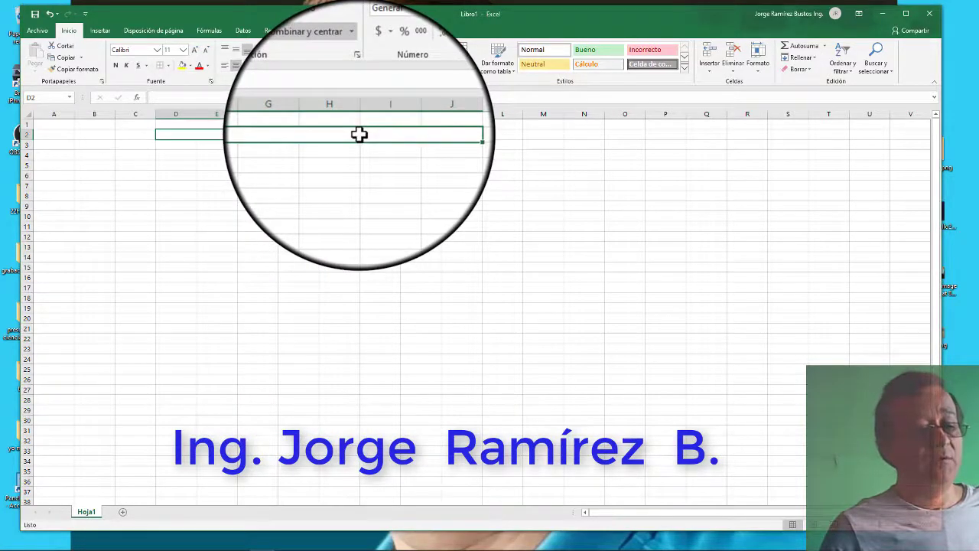
pyautogui.write('NONONONONO')
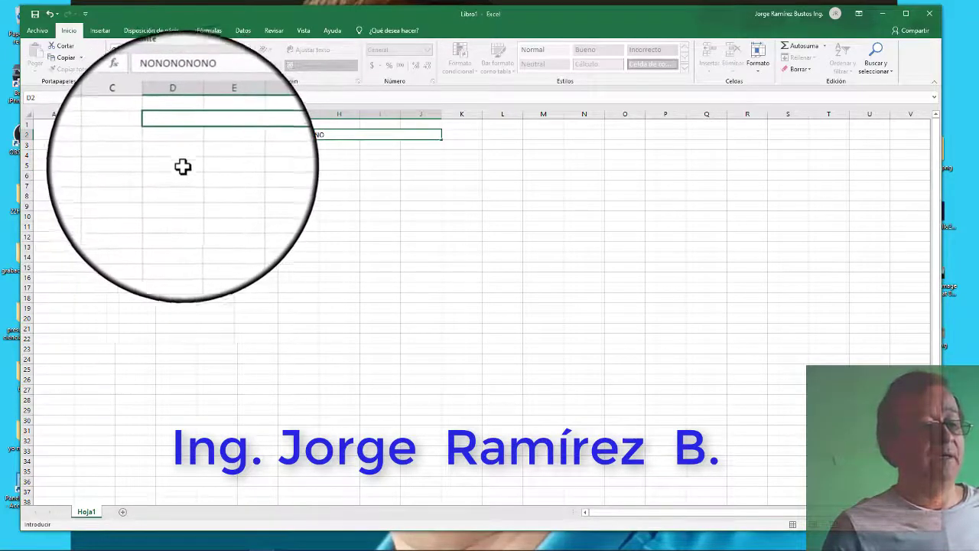
# Enter the numbers 1, 2 and 3 down cells C5:C7.
pyautogui.click(137, 166)
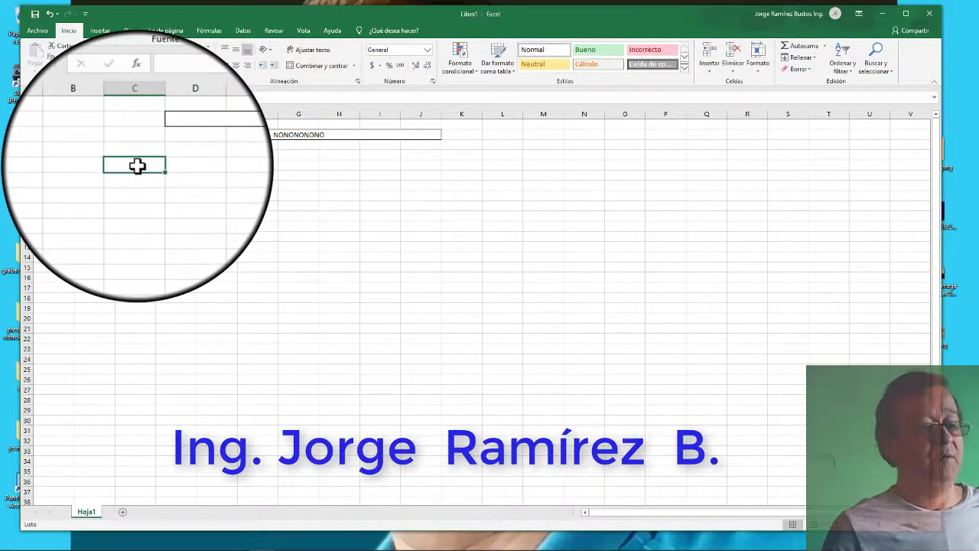
pyautogui.write('1')
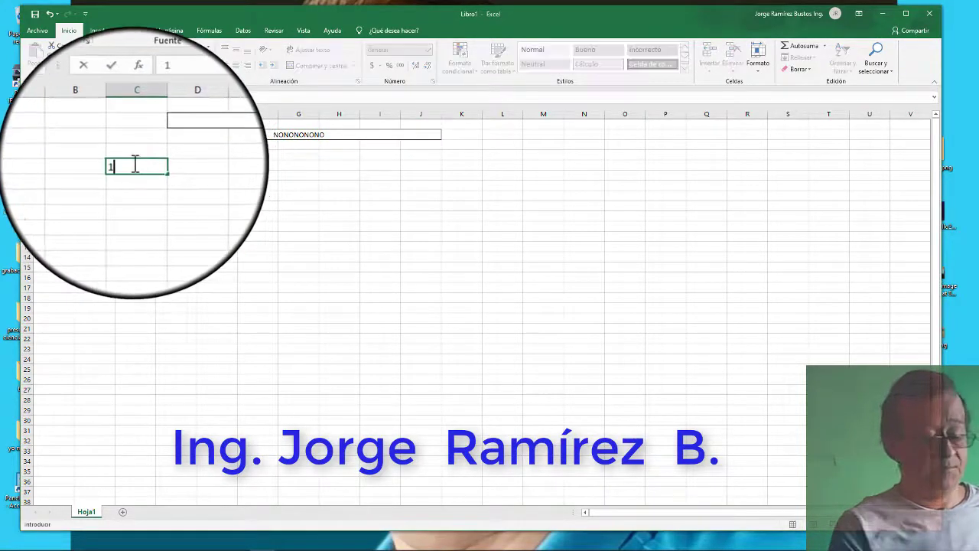
pyautogui.press('Return')
pyautogui.write('2')
pyautogui.press('Return')
pyautogui.write('3')
pyautogui.press('Return')
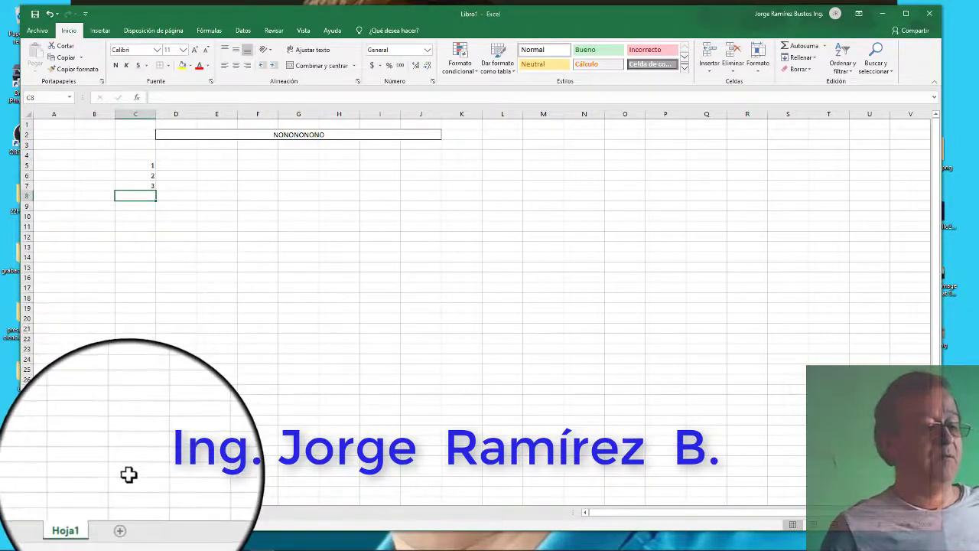
pyautogui.click(138, 164)
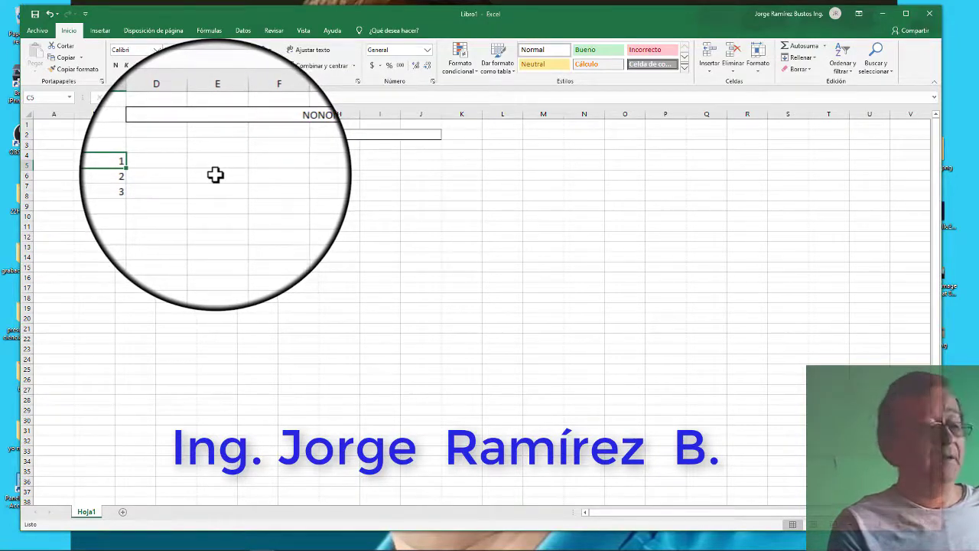
# Fill the 1–3 series down so C5:C9 holds 1 through 5.
pyautogui.hotkey('shift', 'Down')
pyautogui.hotkey('shift', 'Down')
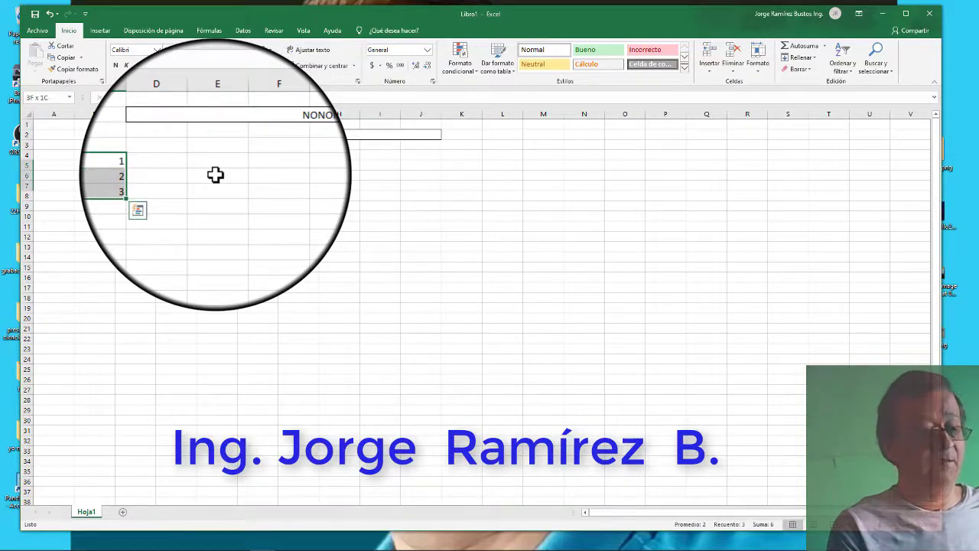
pyautogui.hotkey('shift', 'Down')
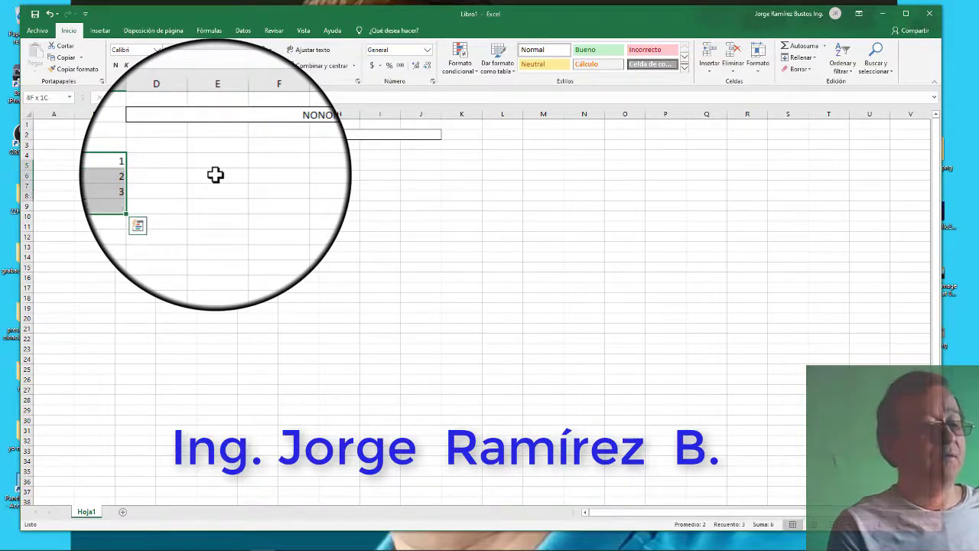
pyautogui.hotkey('shift', 'Up')
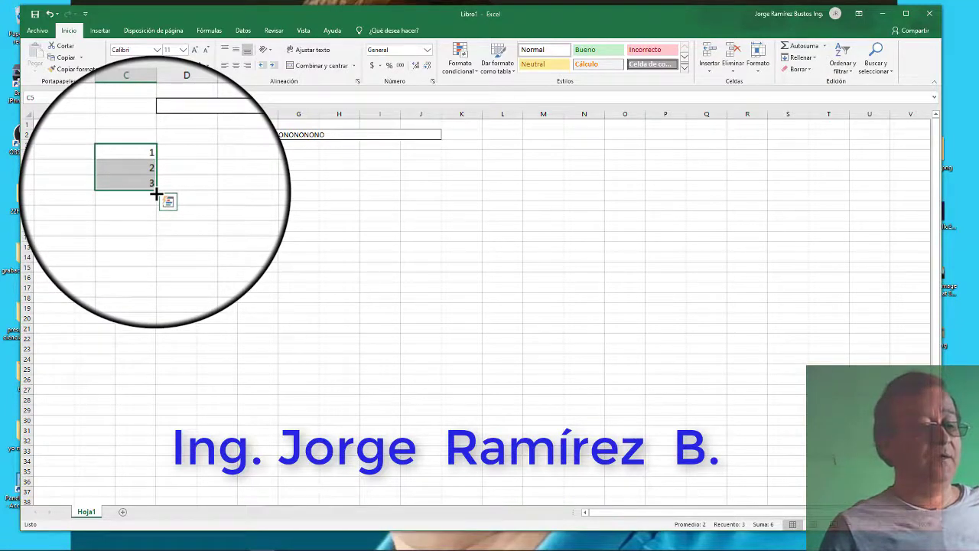
pyautogui.moveTo(155, 194); pyautogui.dragTo(130, 378)
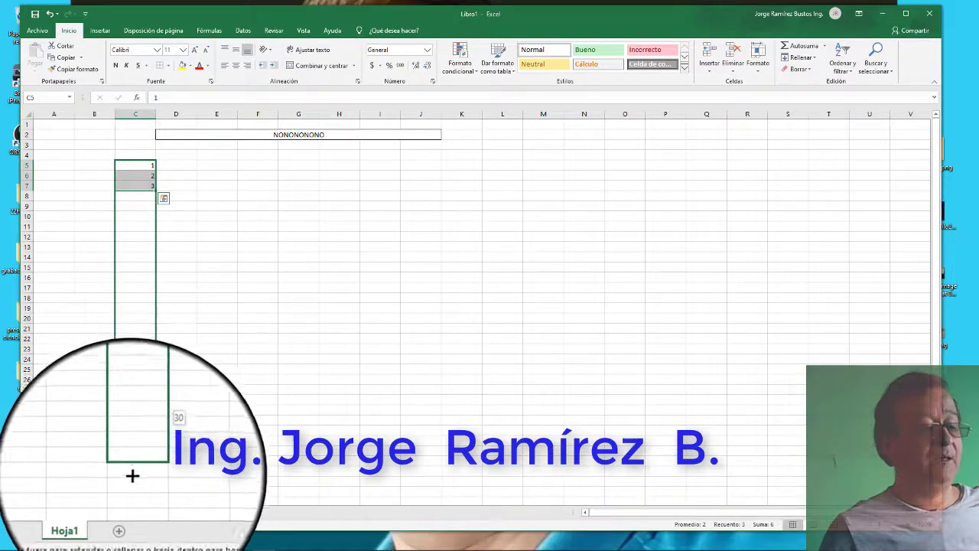
pyautogui.moveTo(130, 377); pyautogui.dragTo(148, 210)
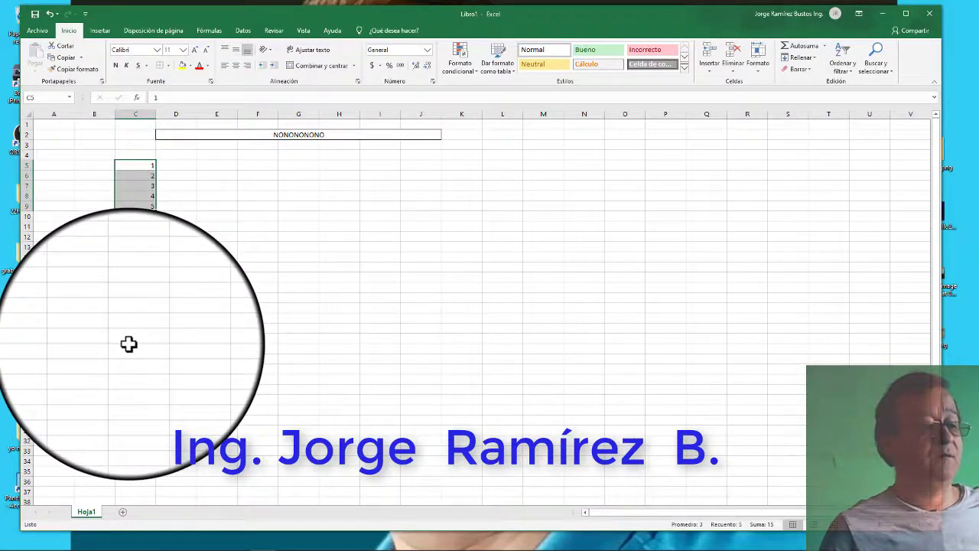
# Type placeholder student names into D5 and D6.
pyautogui.click(183, 166)
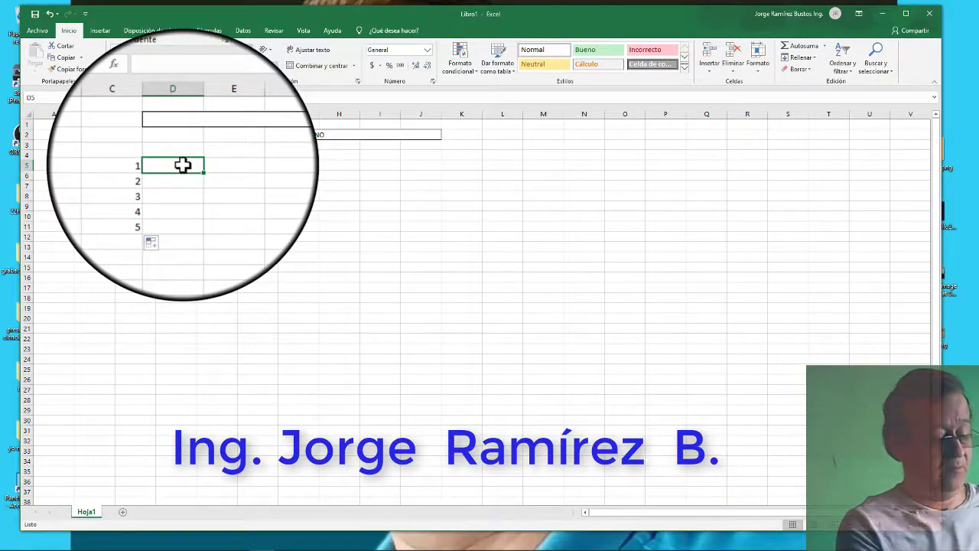
pyautogui.write('APAPAPAP')
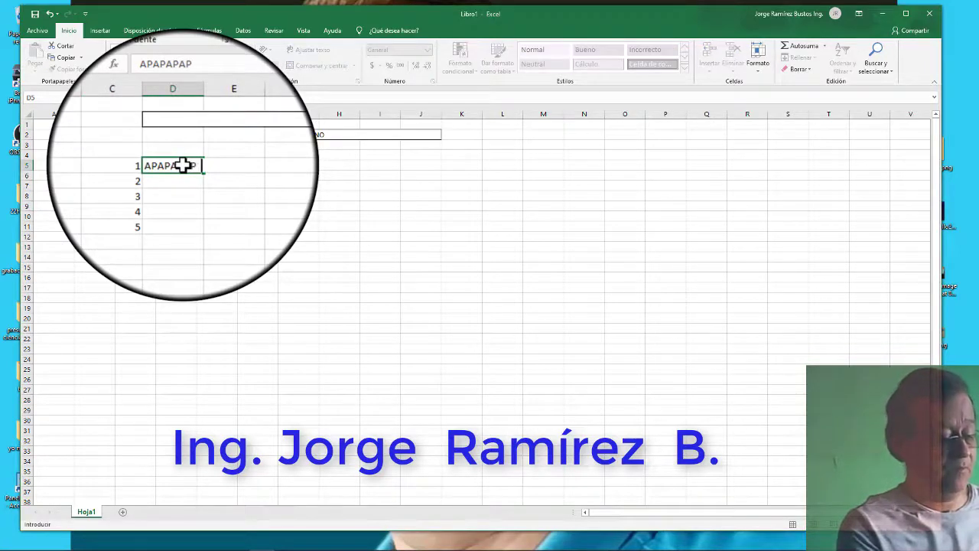
pyautogui.write('  NNNEEEE  B')
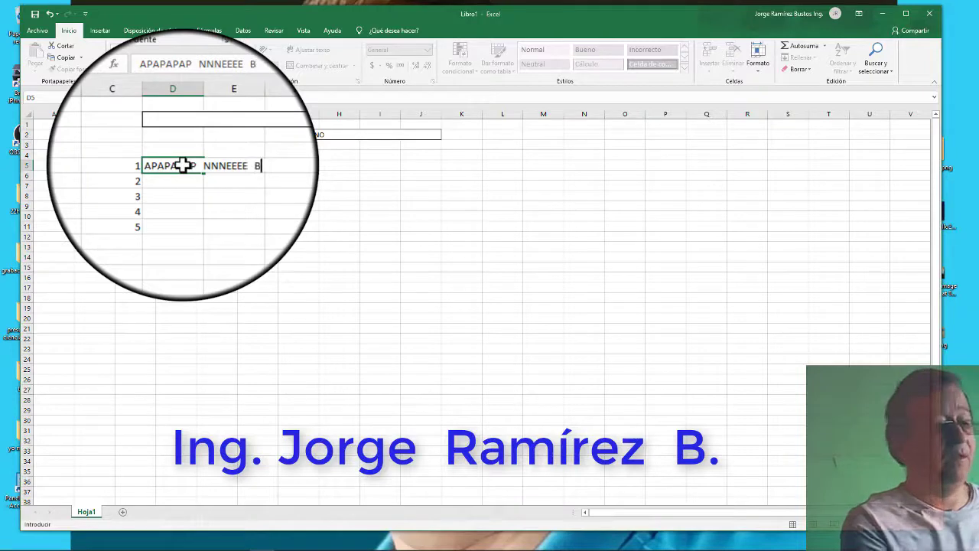
pyautogui.write('BBB')
pyautogui.click(170, 176)
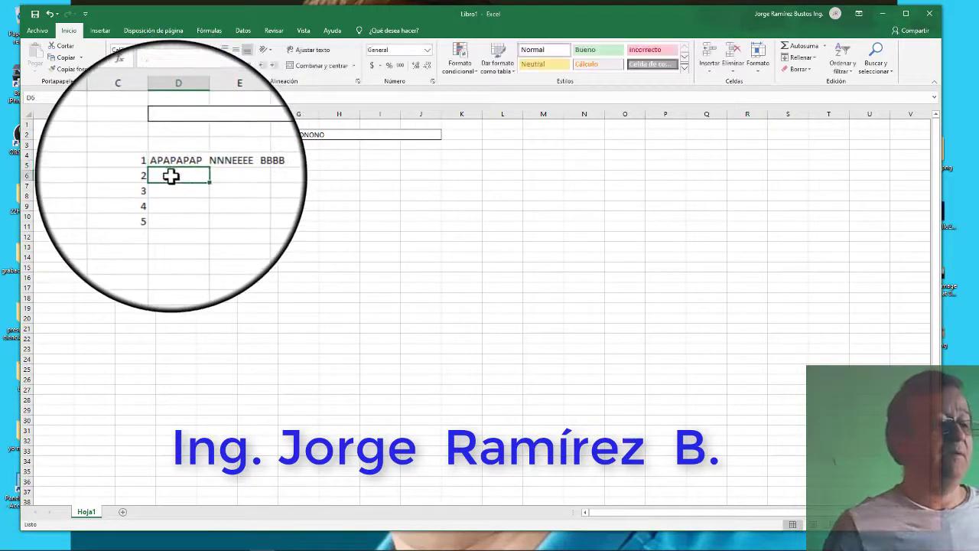
pyautogui.write('GGNGNGNGN')
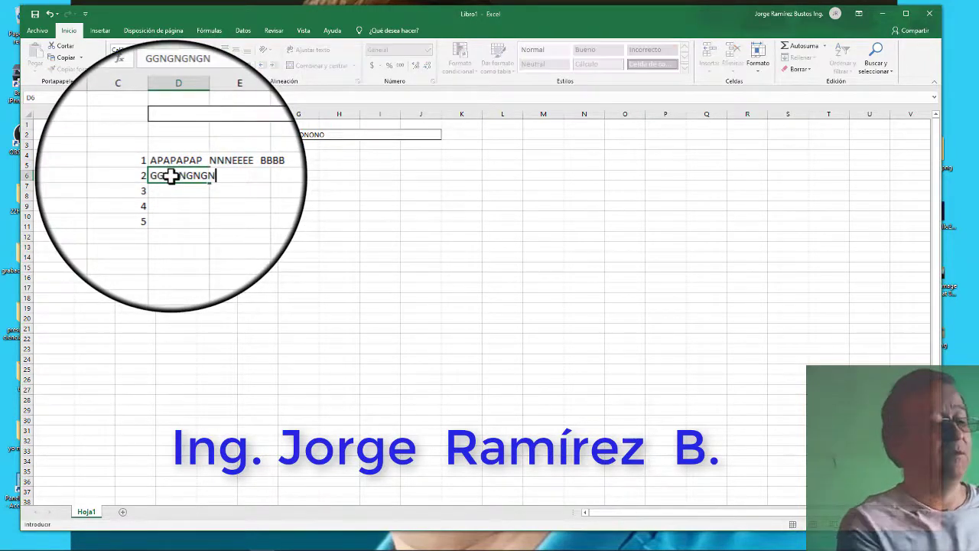
pyautogui.write('  MEMEMEM  TNTNT')
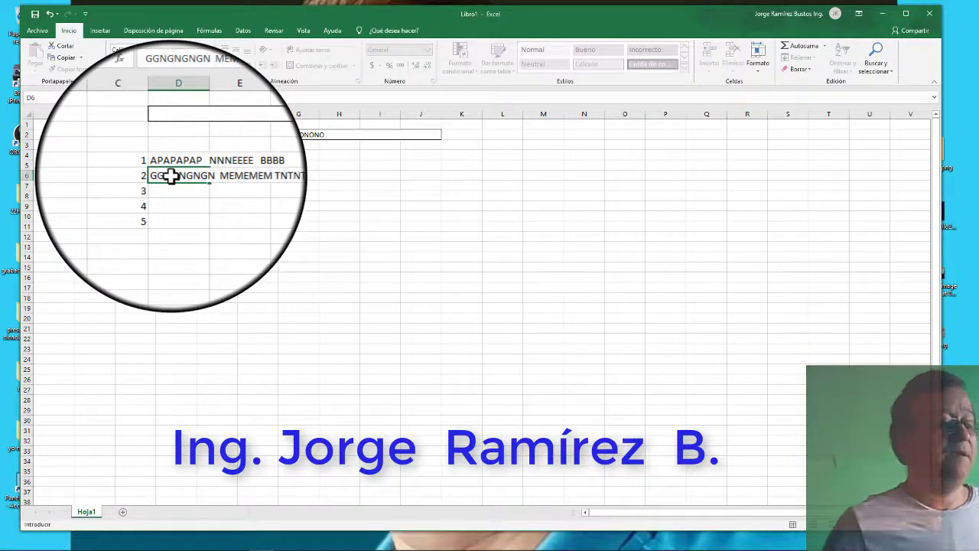
pyautogui.write('N')
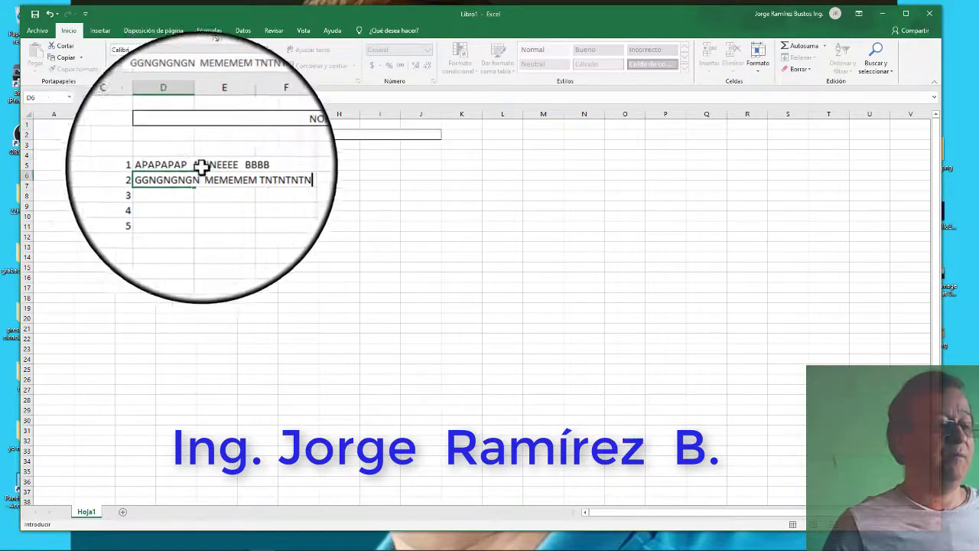
pyautogui.click(167, 206)
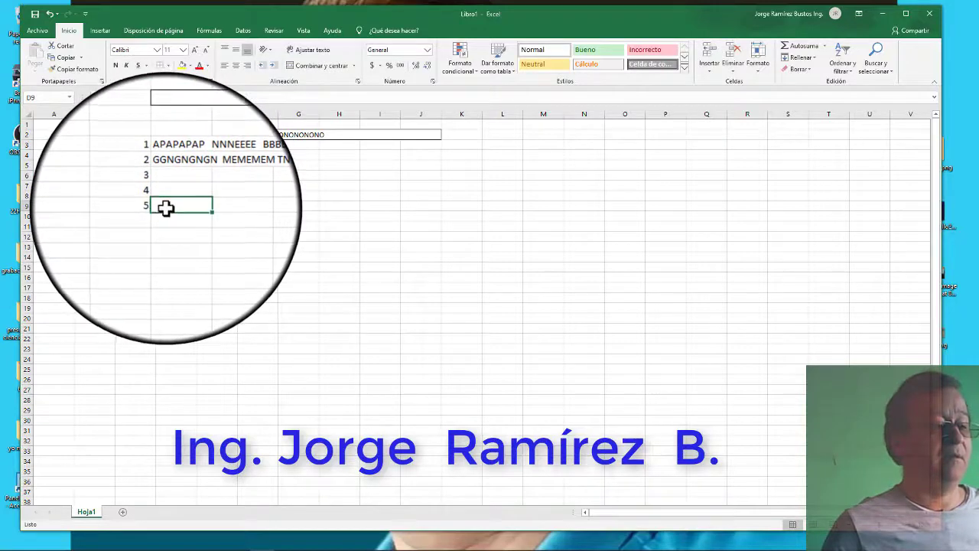
# Apply All Borders to block C5:F9 holding the numbers and names.
pyautogui.click(168, 164)
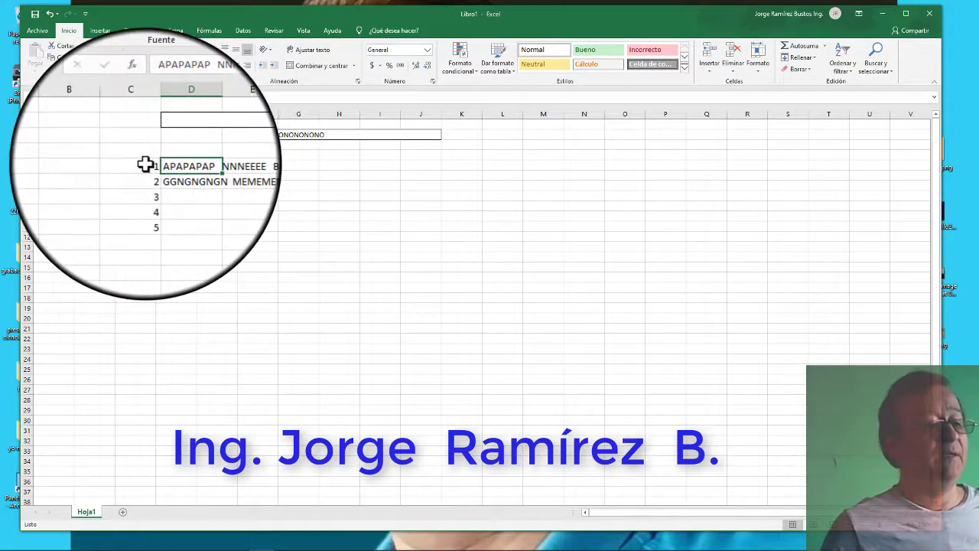
pyautogui.click(145, 165)
pyautogui.click(181, 164)
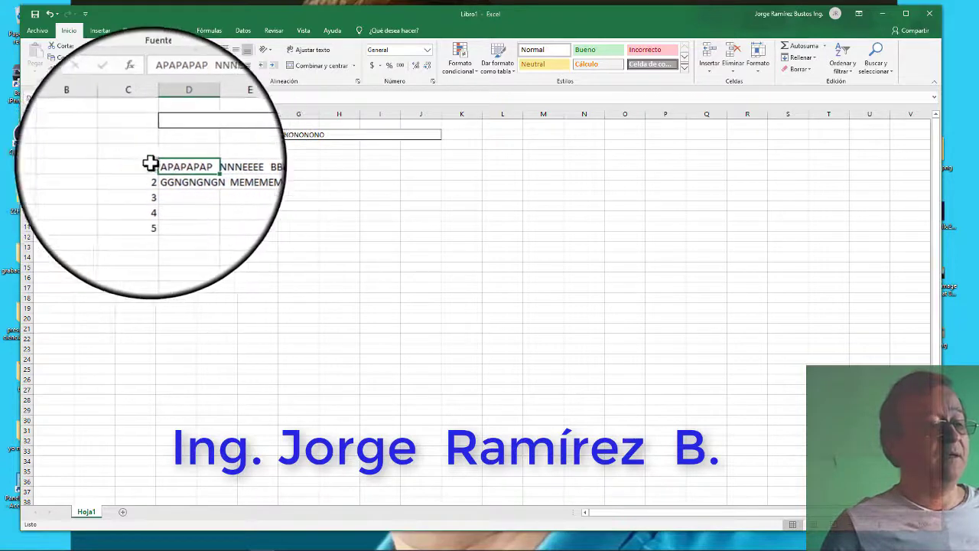
pyautogui.click(137, 164)
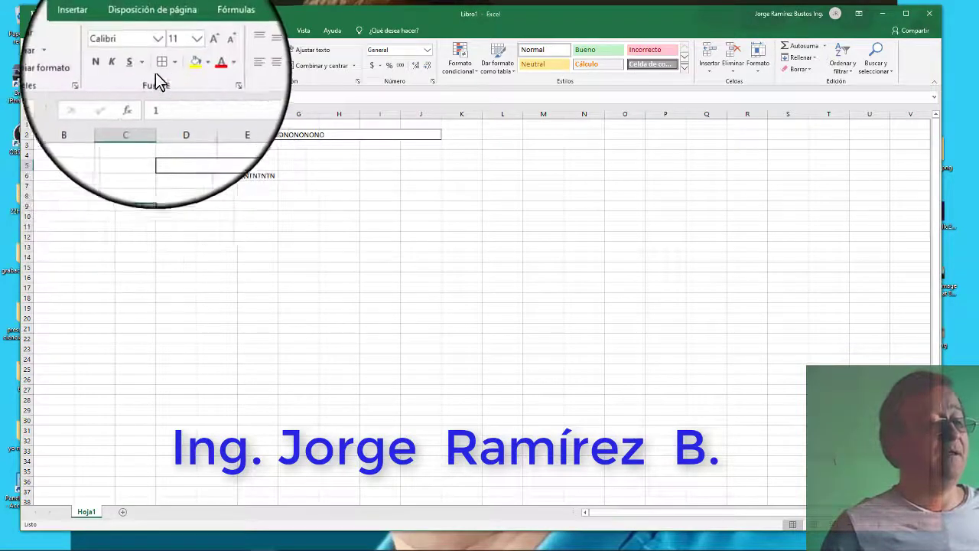
pyautogui.click(161, 67)
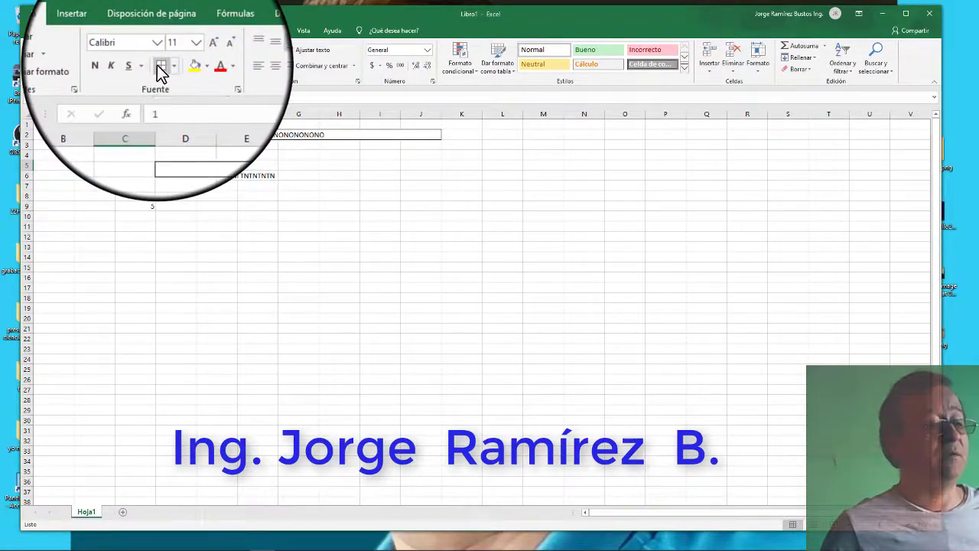
pyautogui.hotkey('shift', 'Right')
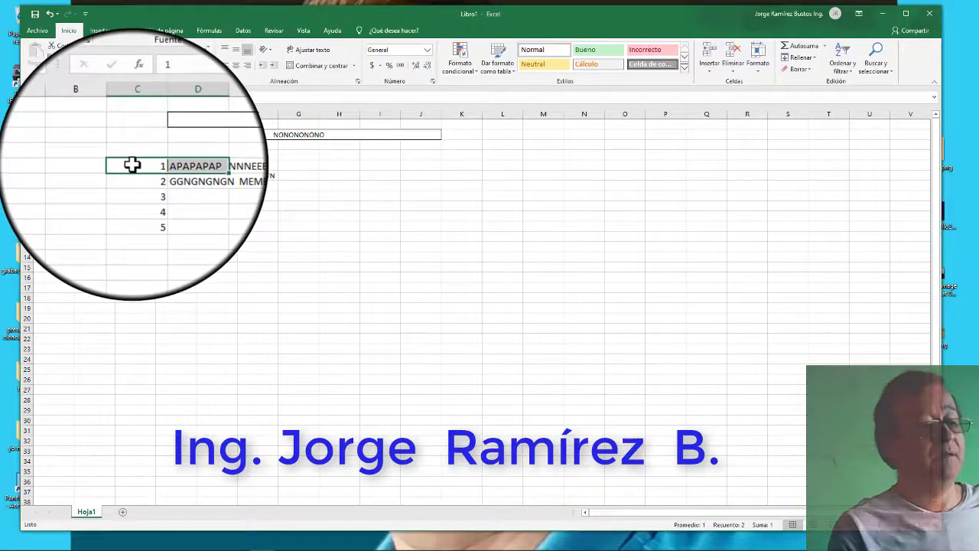
pyautogui.hotkey('shift', 'Down')
pyautogui.hotkey('shift', 'Down')
pyautogui.hotkey('shift', 'Down')
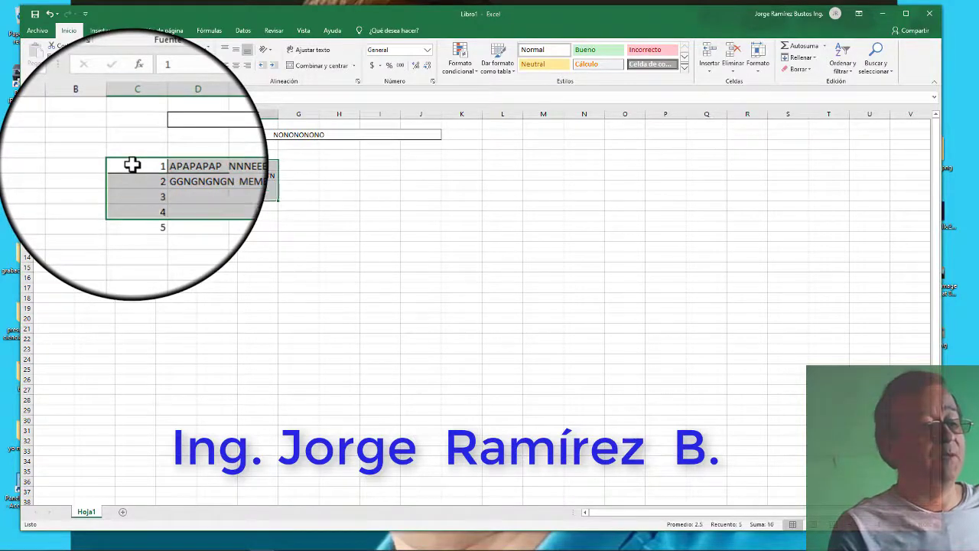
pyautogui.hotkey('shift', 'Down')
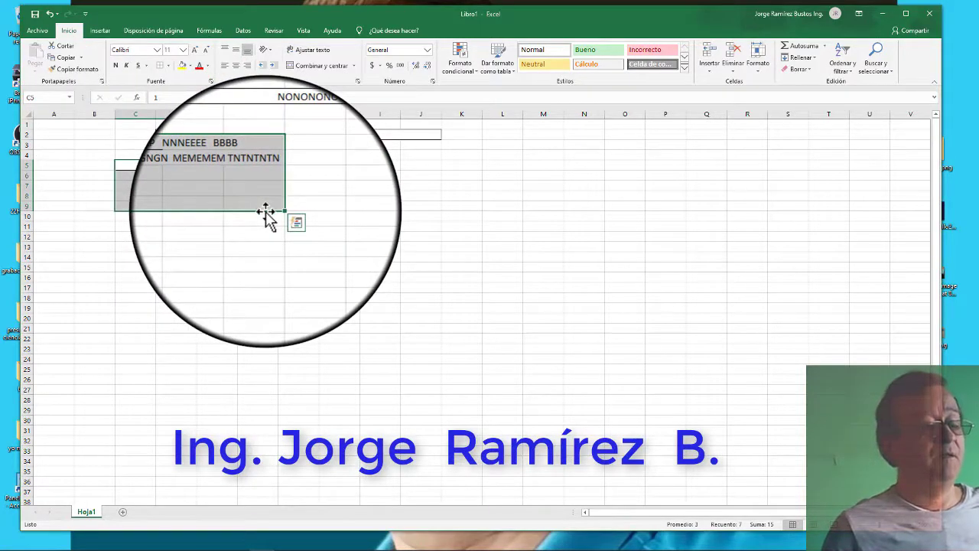
pyautogui.click(159, 64)
pyautogui.click(192, 275)
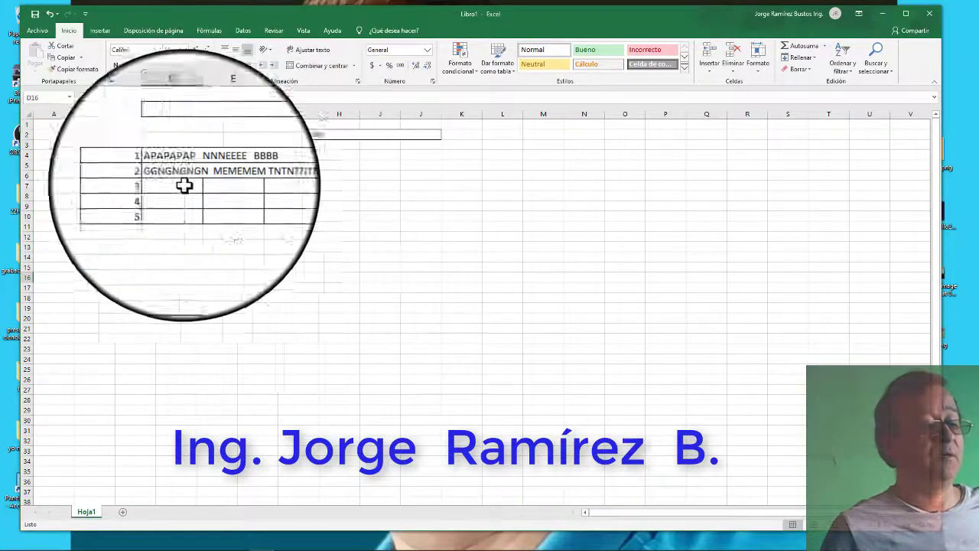
# Enter the NOMBRE Y APELLIDOS header in row 4, centred across the name columns.
pyautogui.click(167, 155)
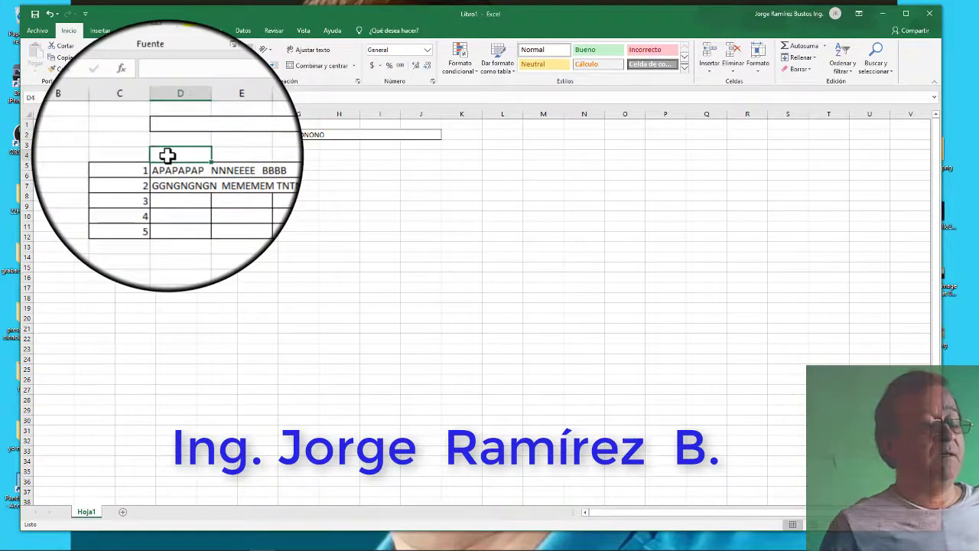
pyautogui.hotkey('shift', 'Right')
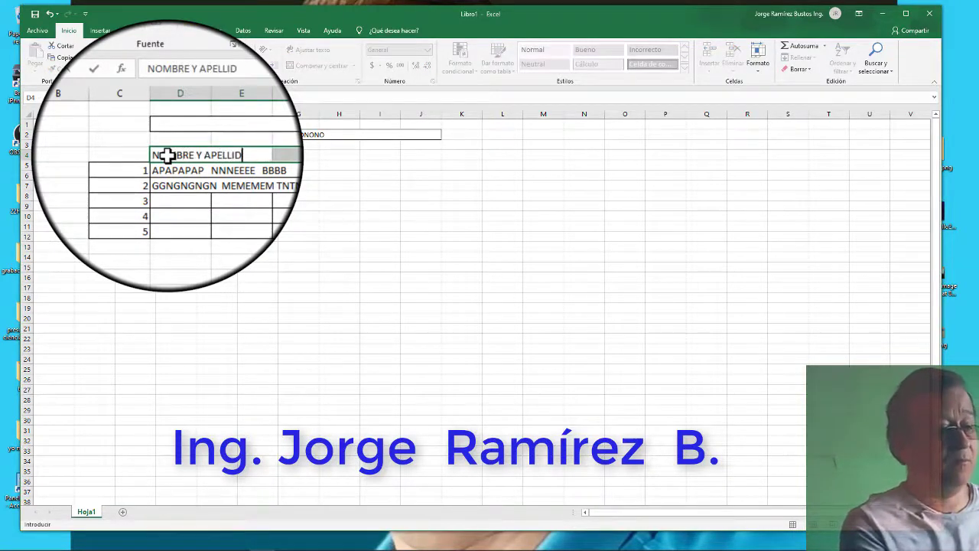
pyautogui.write('OS')
pyautogui.press('Return')
pyautogui.click(192, 155)
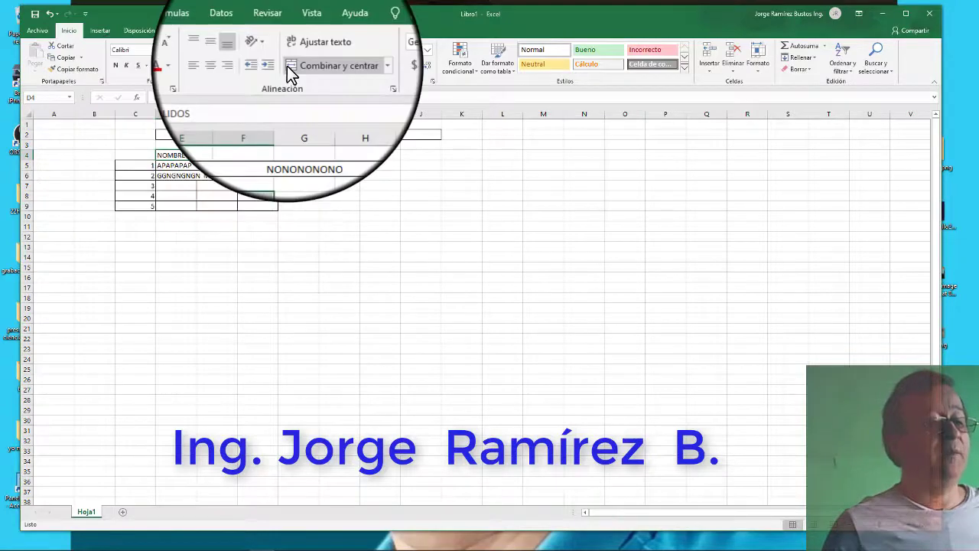
# Enter subject headers TECNOLOGIA through INGLES in G4:K4 and autofit column G.
pyautogui.click(298, 155)
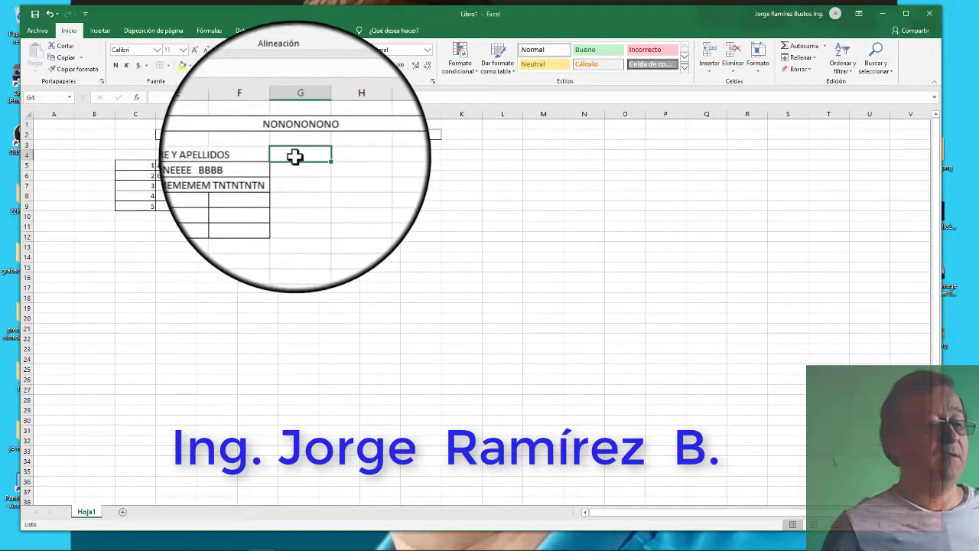
pyautogui.write('TECNOLOGIA')
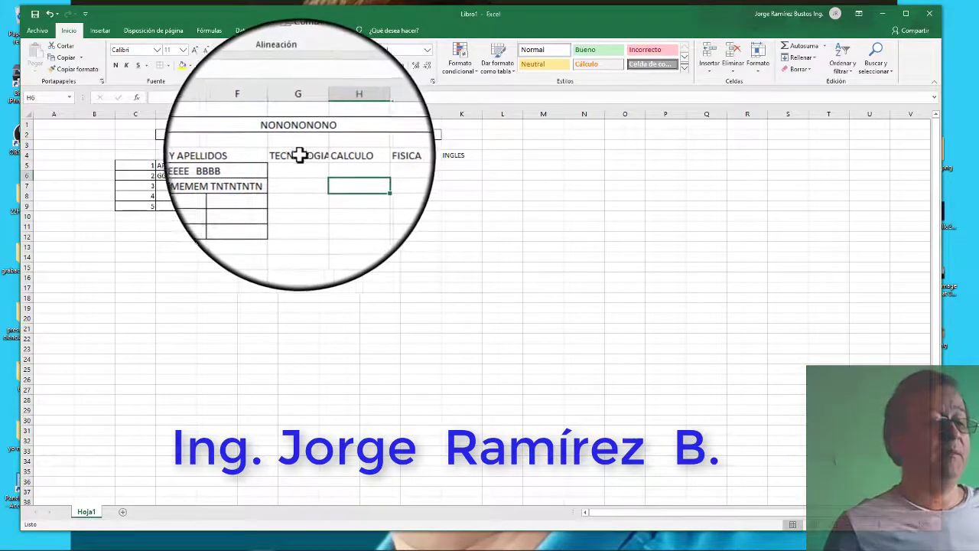
pyautogui.click(299, 159)
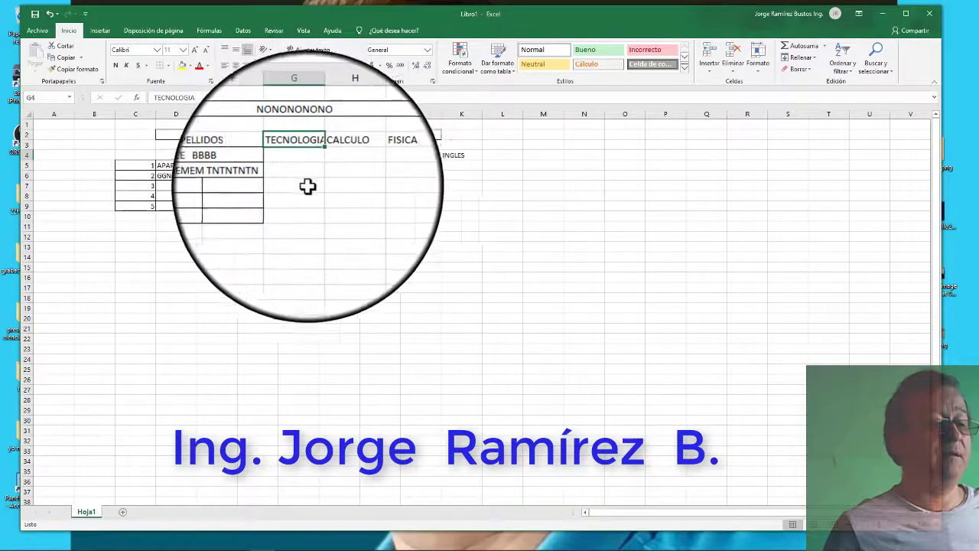
pyautogui.click(337, 158)
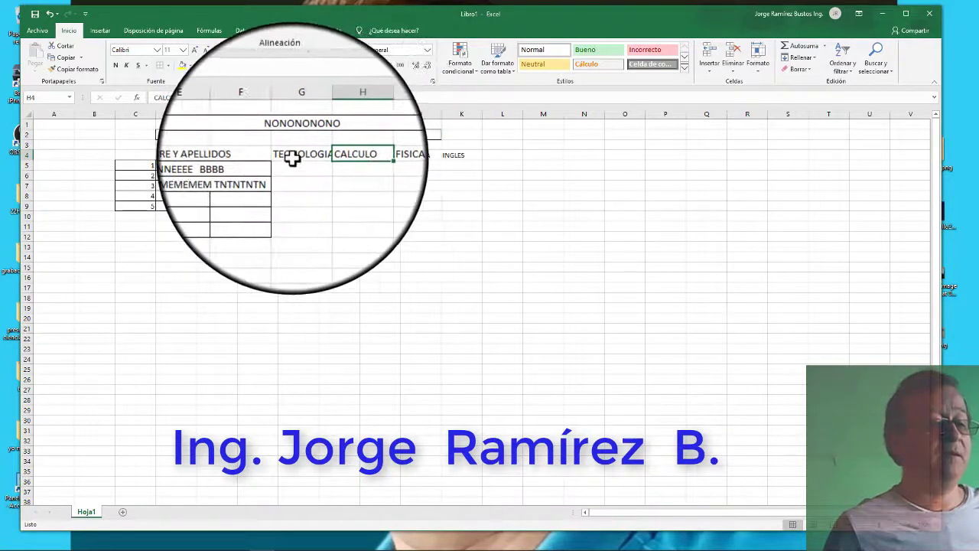
pyautogui.click(298, 157)
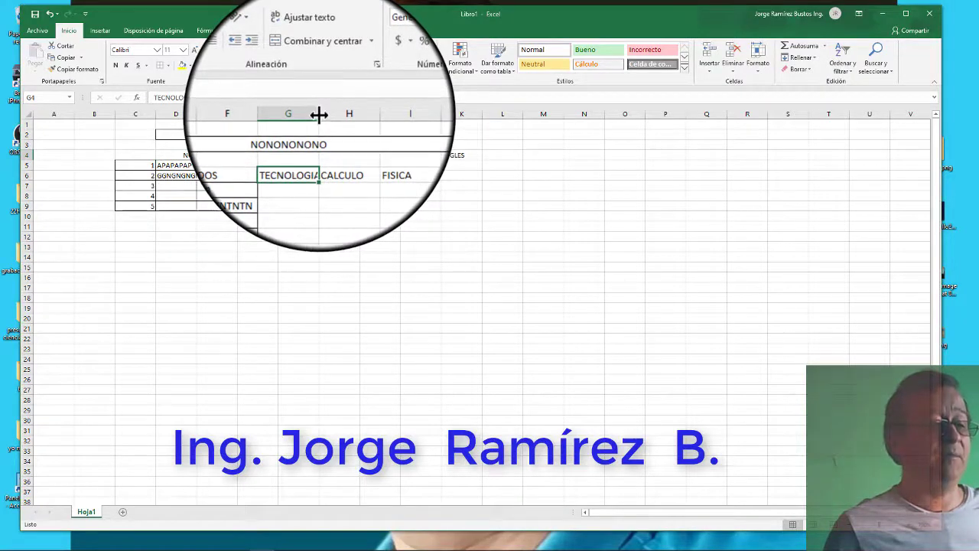
pyautogui.doubleClick(318, 114)
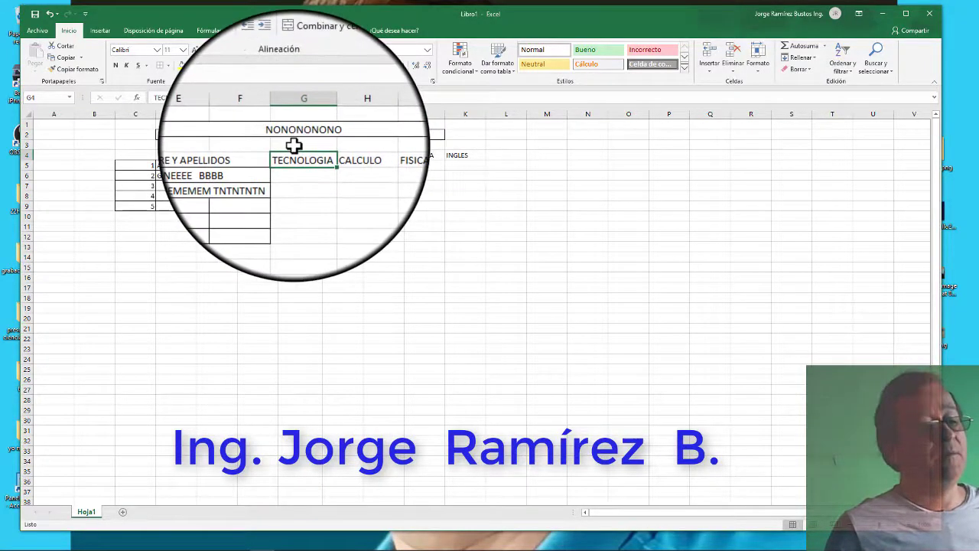
# Merge G3:K3 above the subjects and title it MATERIAS.
pyautogui.click(294, 145)
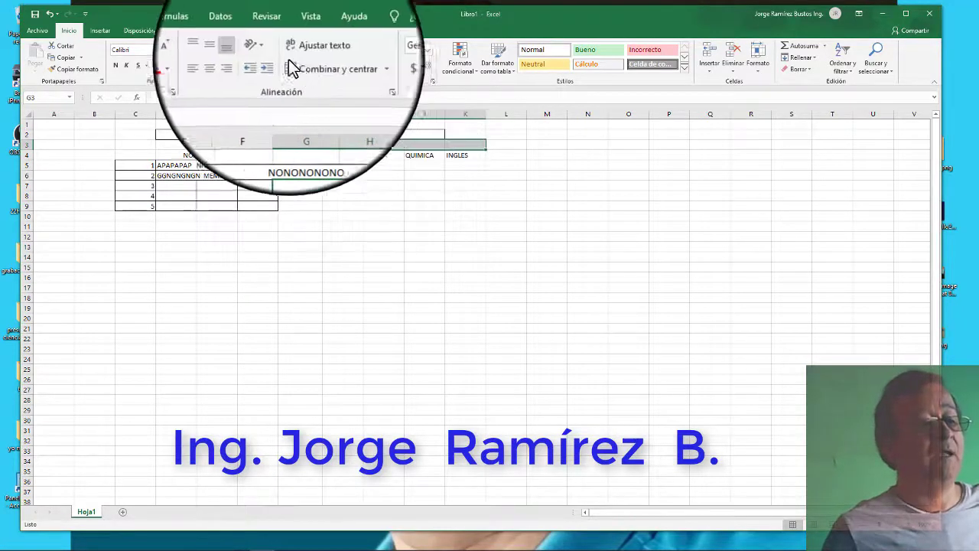
pyautogui.click(292, 65)
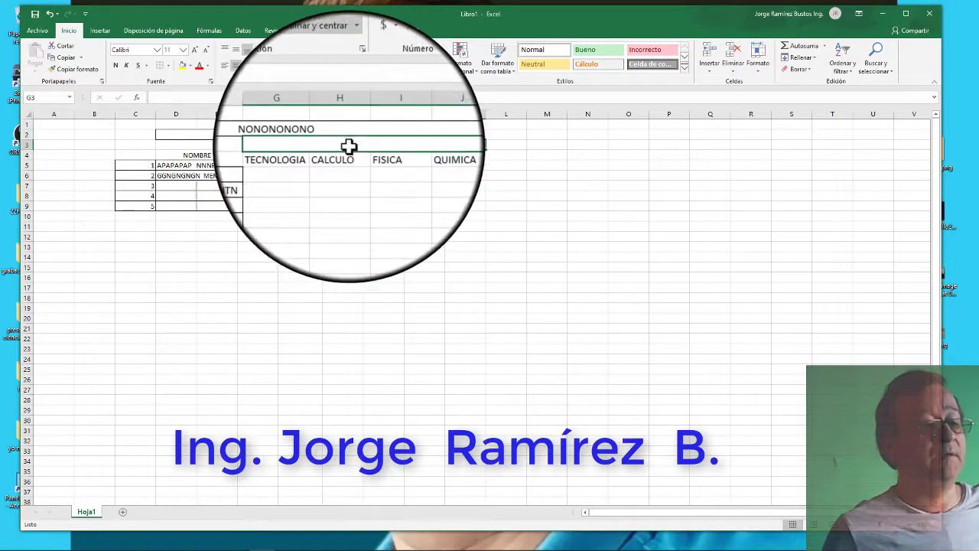
pyautogui.write('MATERIA')
pyautogui.press('Return')
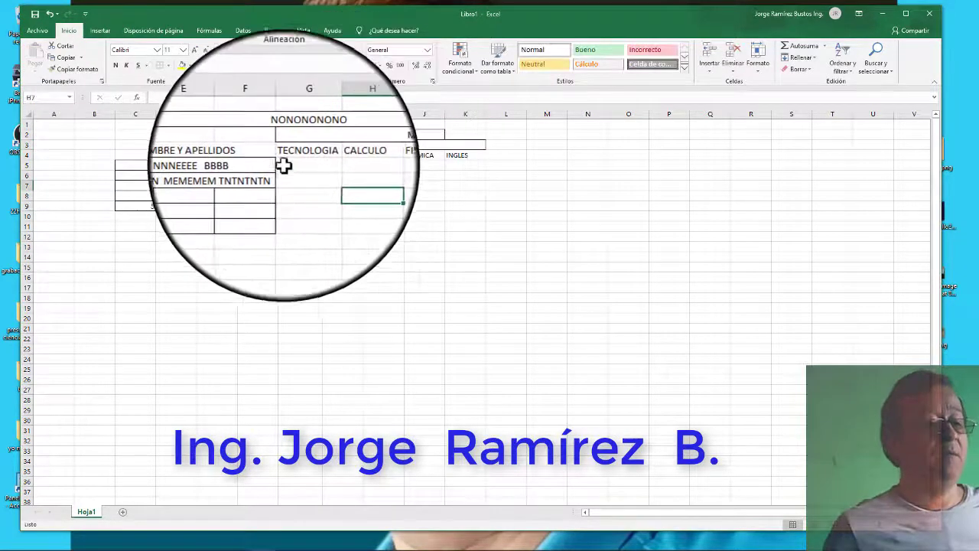
pyautogui.press('Return')
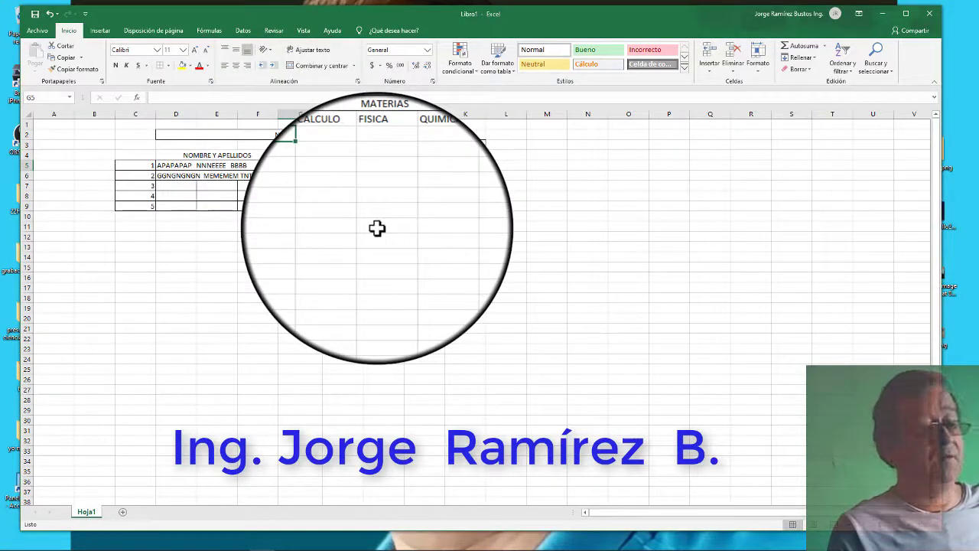
# Enter grades 5, 3,3, 4,5, 2 and 3,3 in G5:K5, fixing 3.3 to 3,3.
pyautogui.write('5')
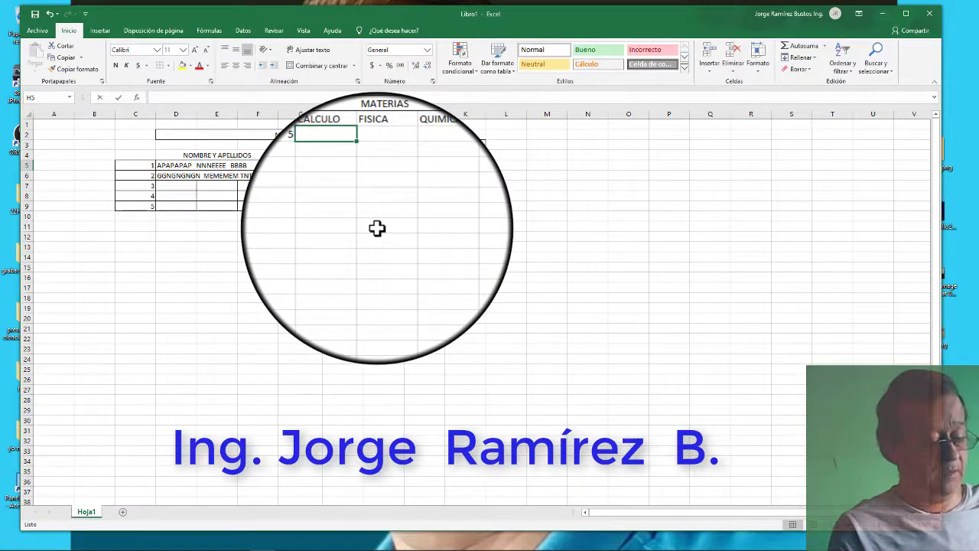
pyautogui.write('3.3')
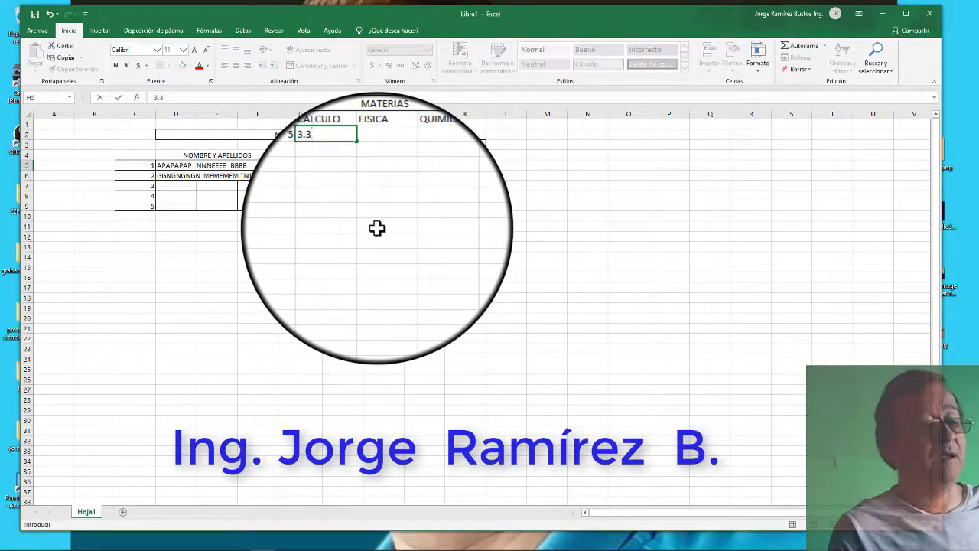
pyautogui.write('4,5')
pyautogui.press('Return')
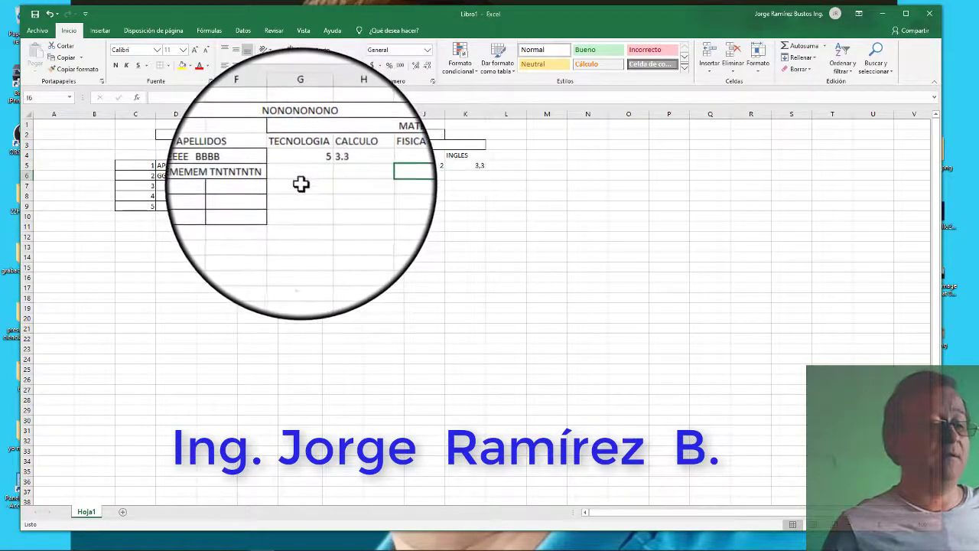
pyautogui.press('Return')
pyautogui.click(295, 164)
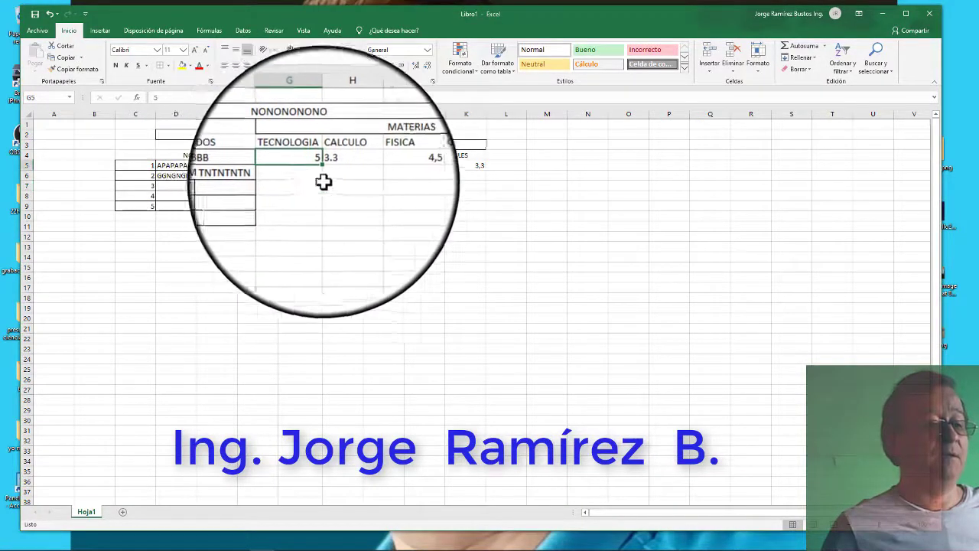
pyautogui.click(390, 163)
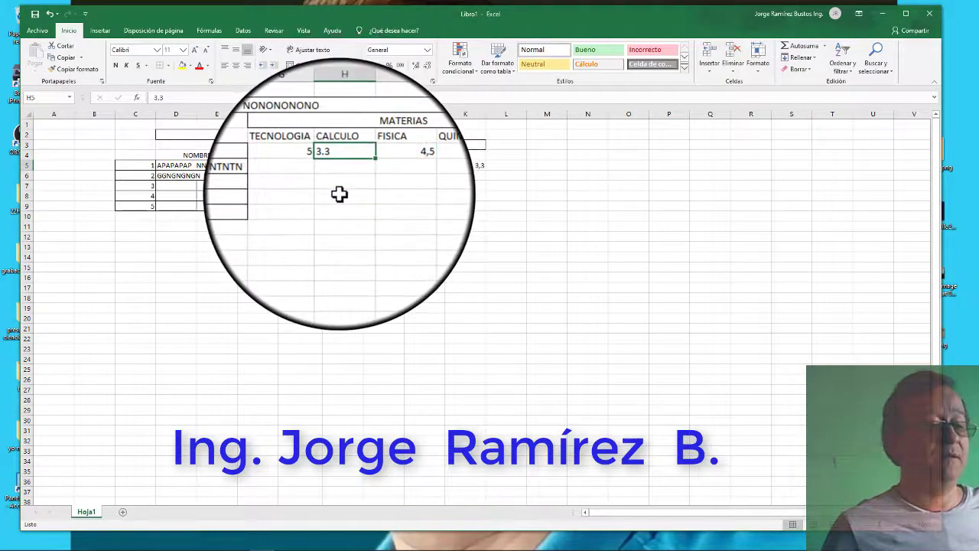
pyautogui.click(385, 165)
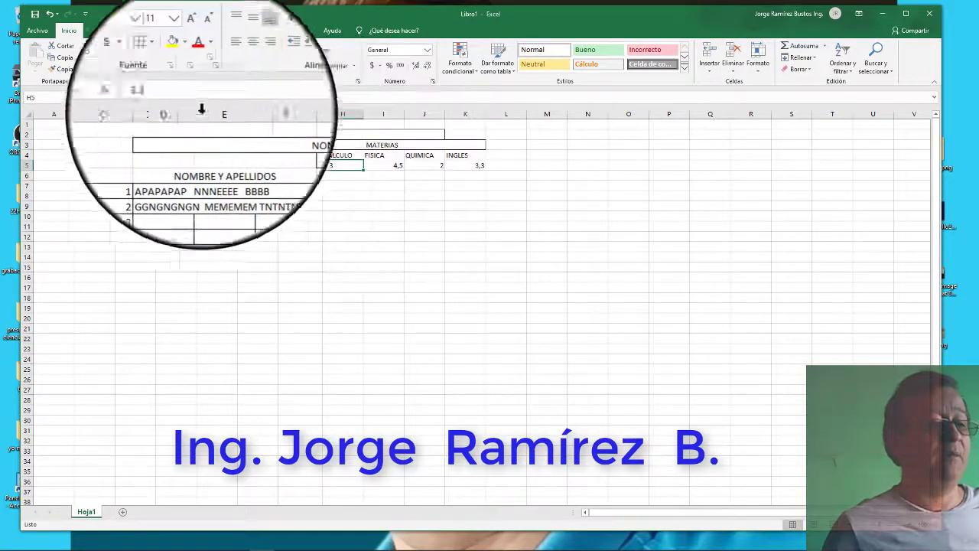
pyautogui.click(162, 97)
pyautogui.write(',3')
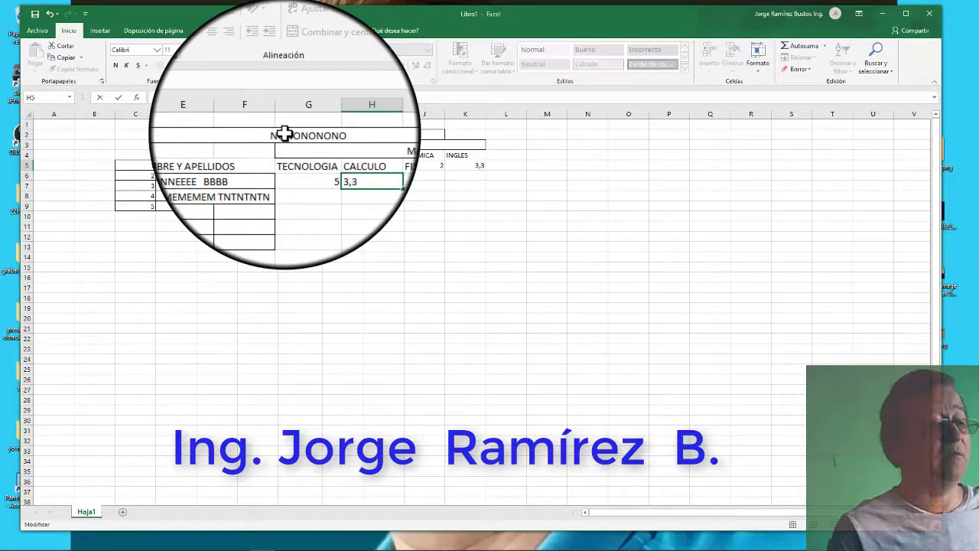
pyautogui.click(324, 212)
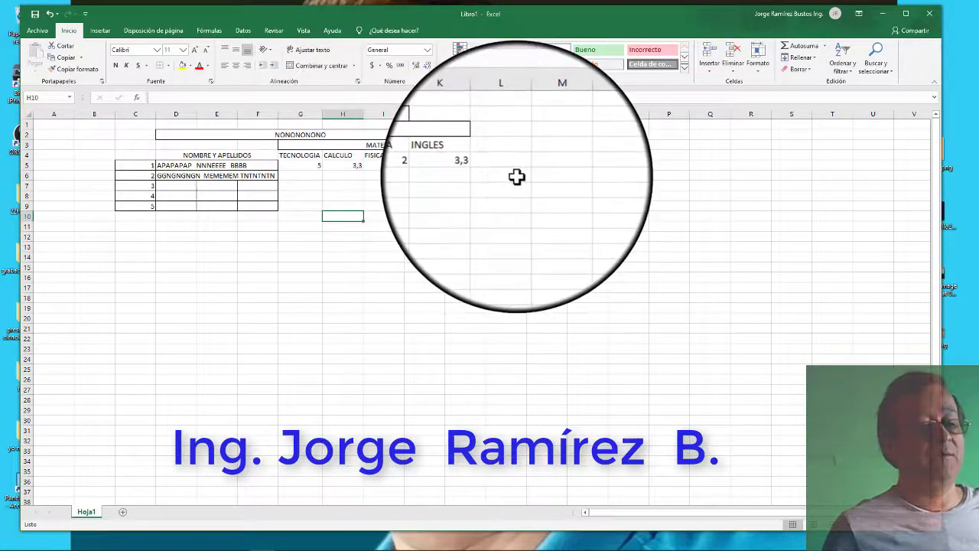
# Type the TOTAL header in M4 and begin a =SUMA formula in M5.
pyautogui.click(506, 113)
pyautogui.click(549, 113)
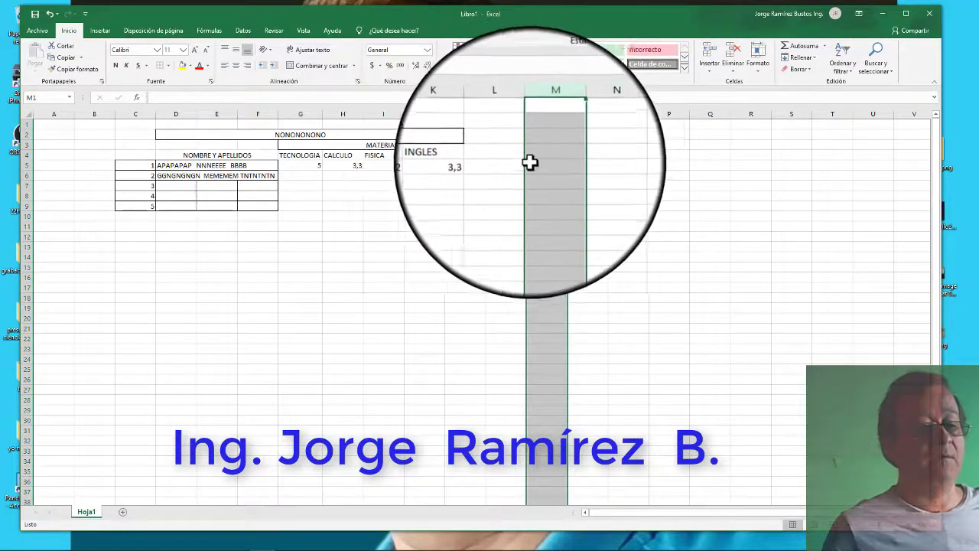
pyautogui.click(538, 155)
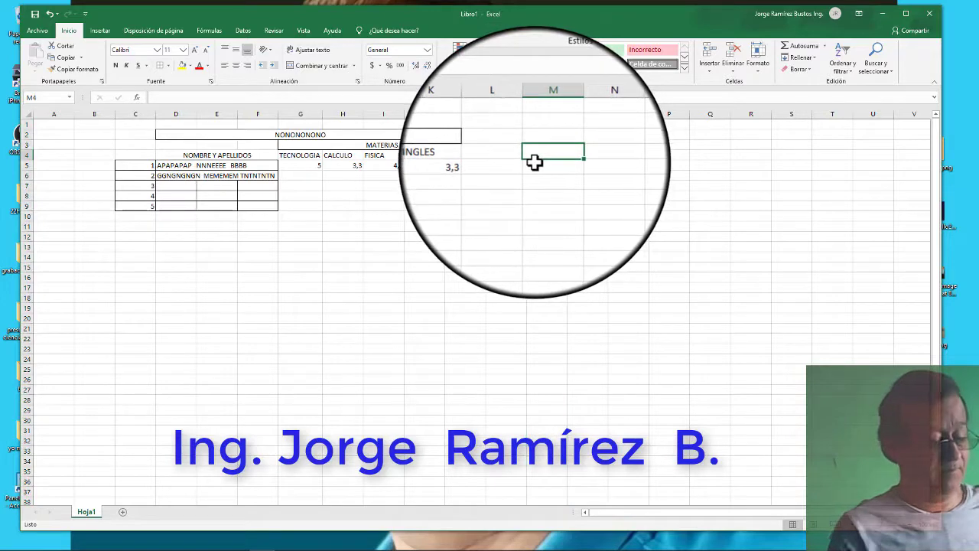
pyautogui.write('TOT')
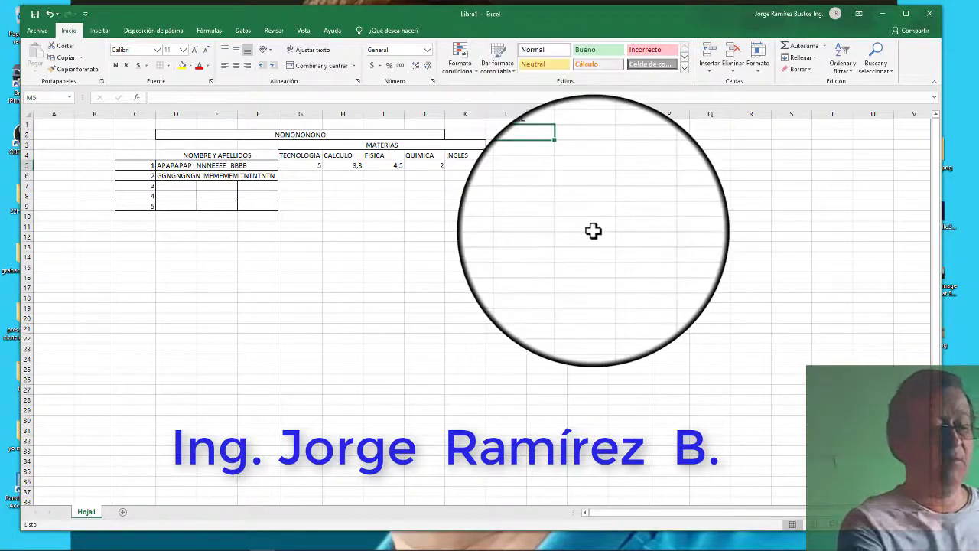
pyautogui.write('=')
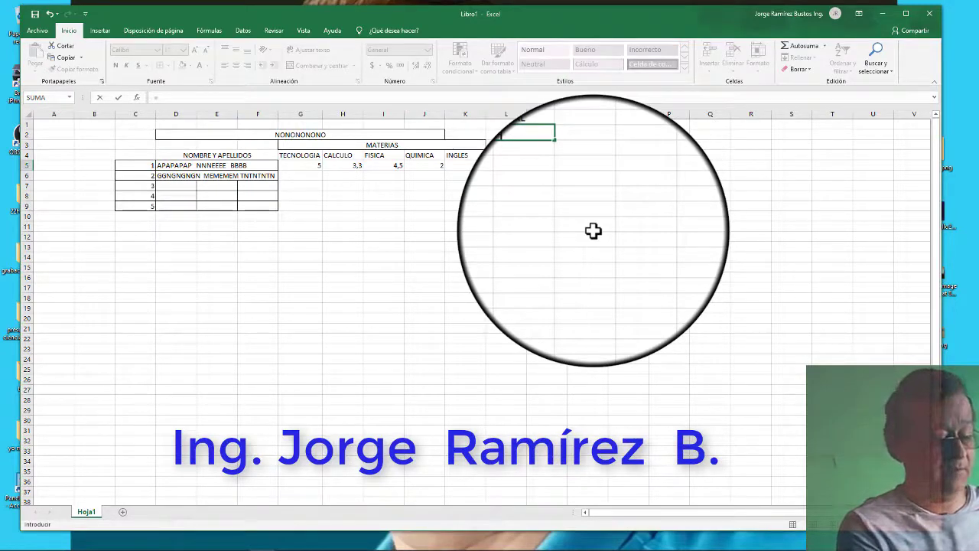
pyautogui.write('SUMA')
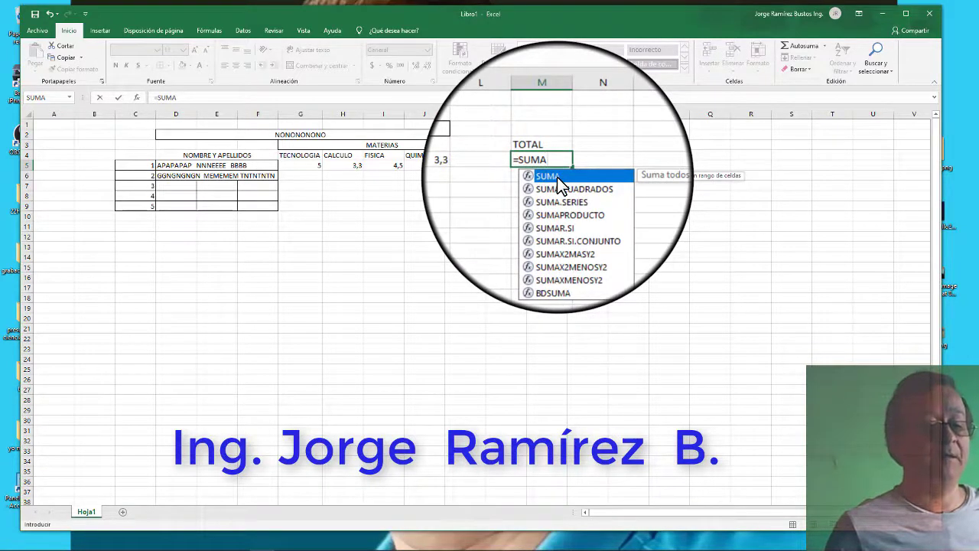
# Complete =SUMA over G5:K5 in M5 so it shows 18,1.
pyautogui.doubleClick(556, 176)
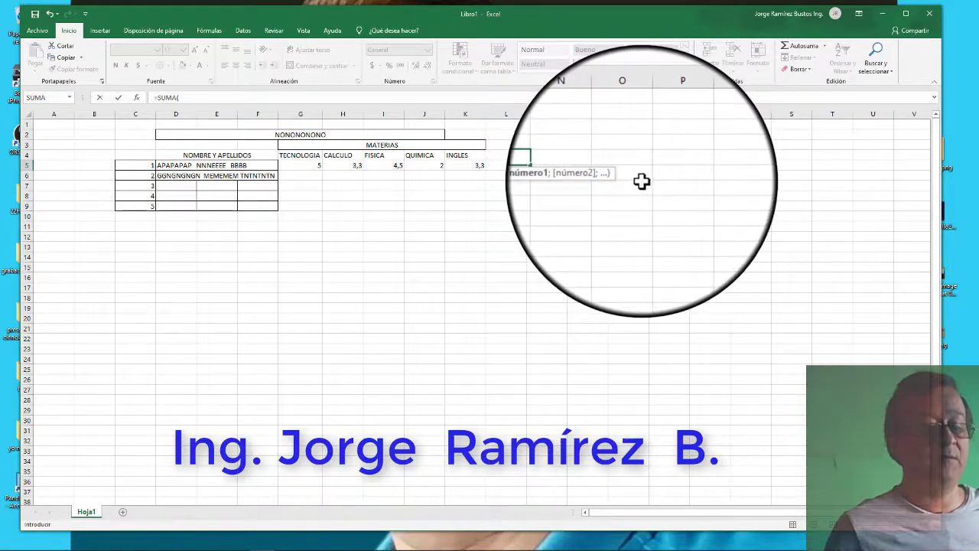
pyautogui.click(307, 165)
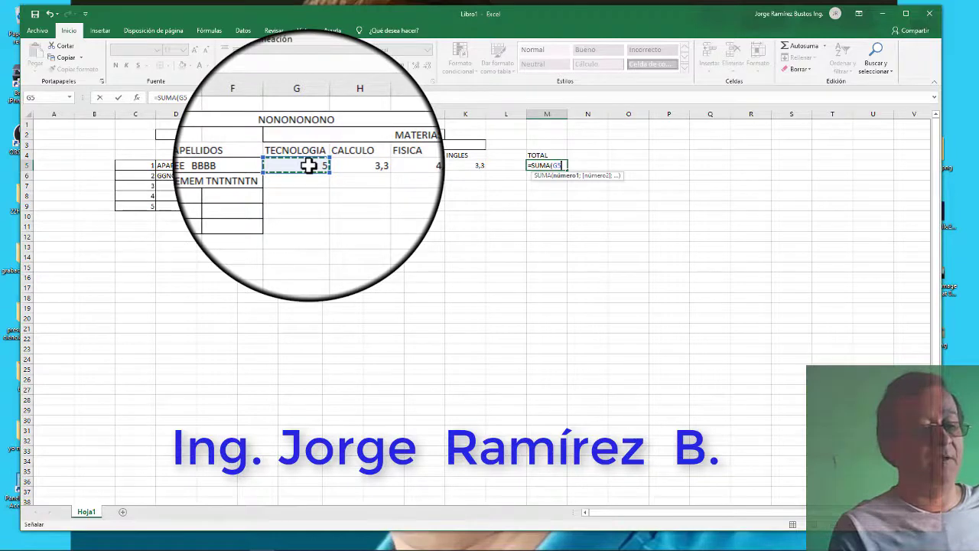
pyautogui.hotkey('shift', 'Right')
pyautogui.hotkey('shift', 'Right')
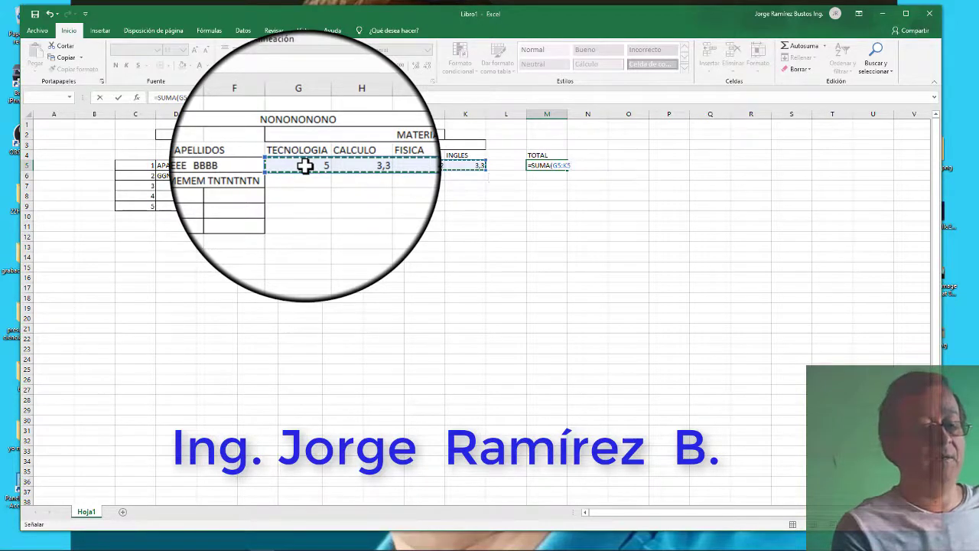
pyautogui.press('Return')
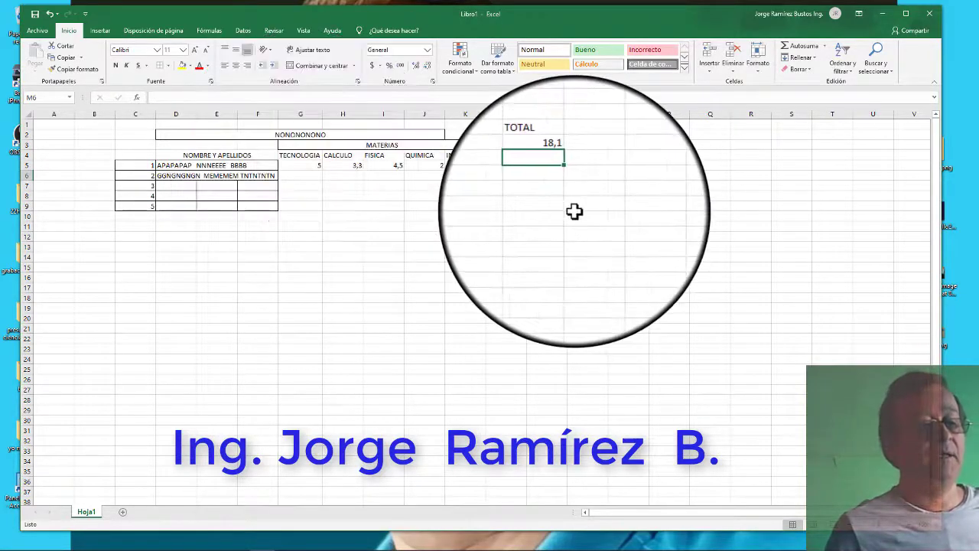
pyautogui.click(306, 175)
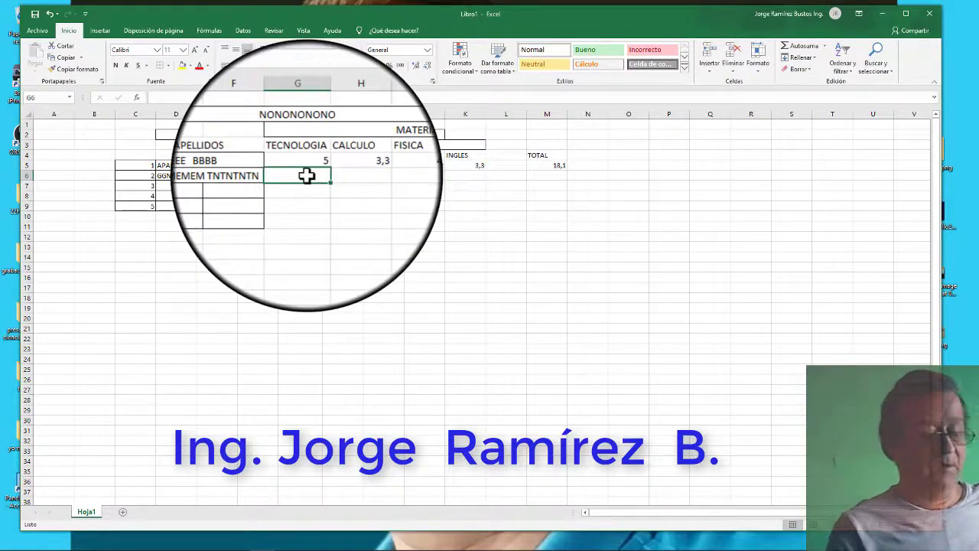
# Review M5's TOTAL formula summing G5:K5 and confirm it unchanged.
pyautogui.press('Tab')
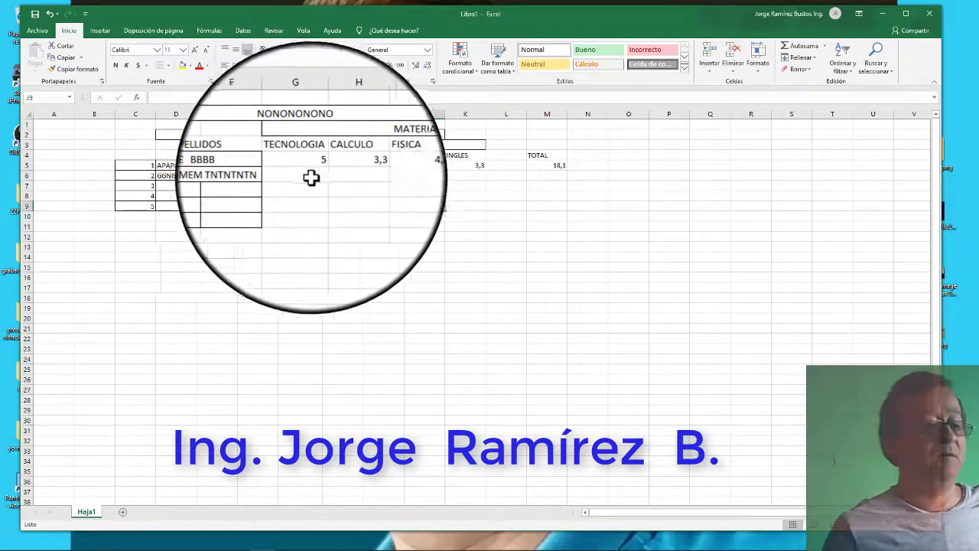
pyautogui.press('Down')
pyautogui.press('Down')
pyautogui.press('Down')
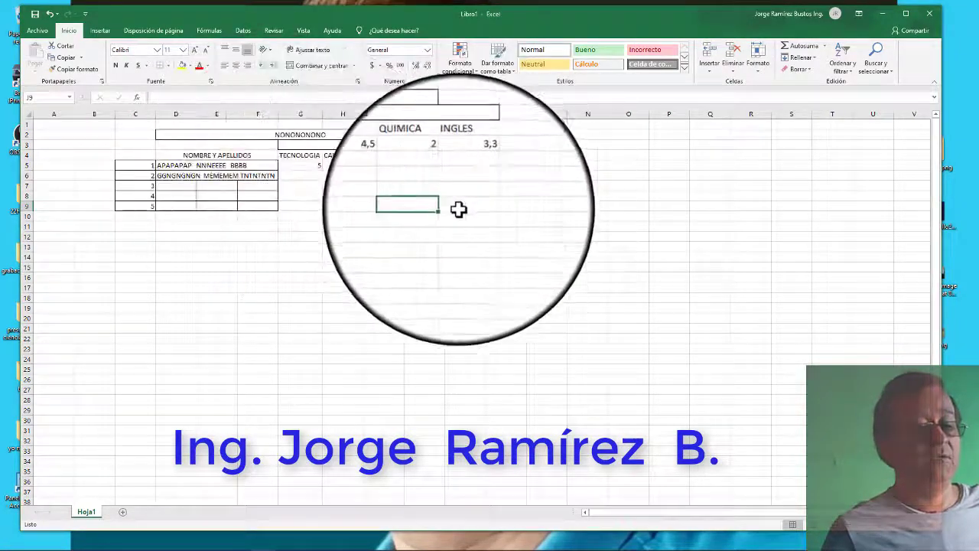
pyautogui.click(561, 163)
pyautogui.click(549, 177)
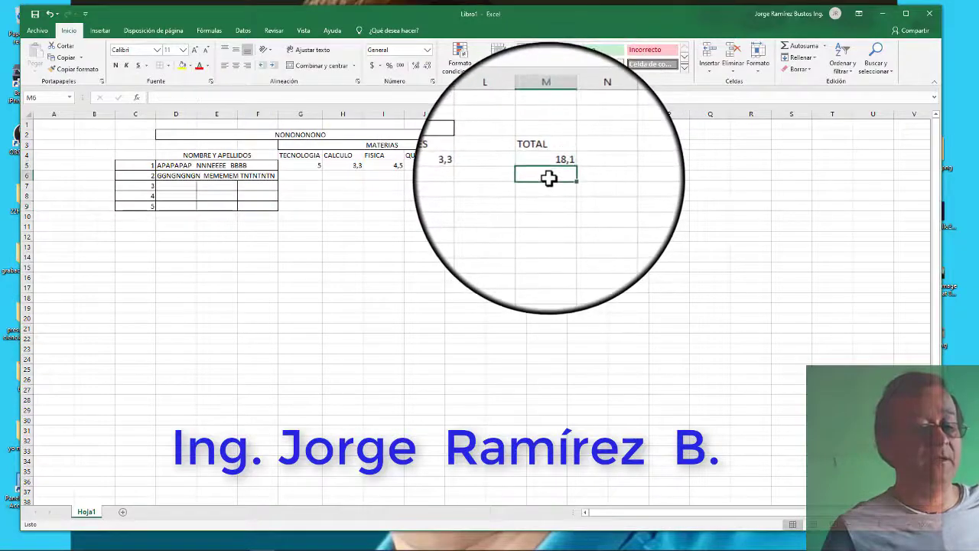
pyautogui.click(546, 196)
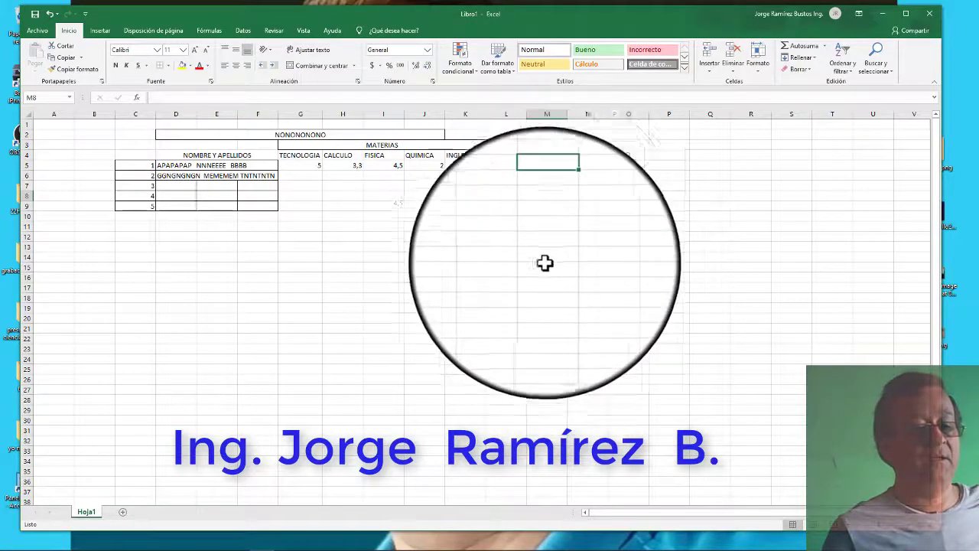
pyautogui.click(550, 164)
pyautogui.write('=SUMA(G5:K5)')
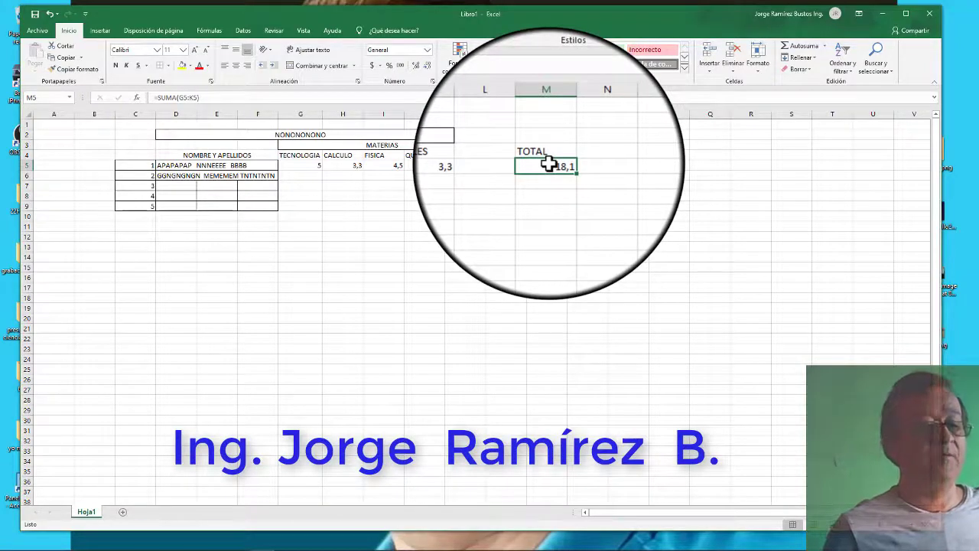
pyautogui.moveTo(201, 98); pyautogui.dragTo(156, 97)
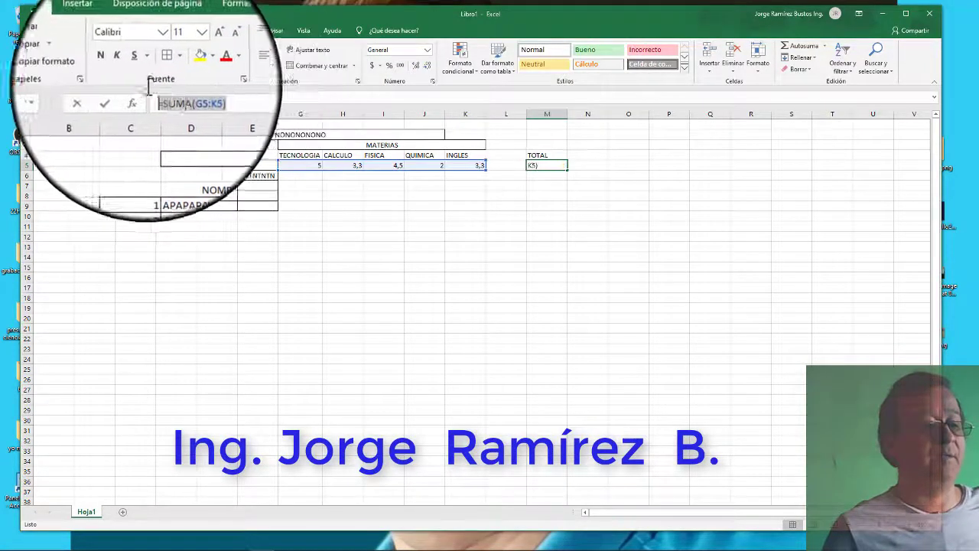
pyautogui.press('Return')
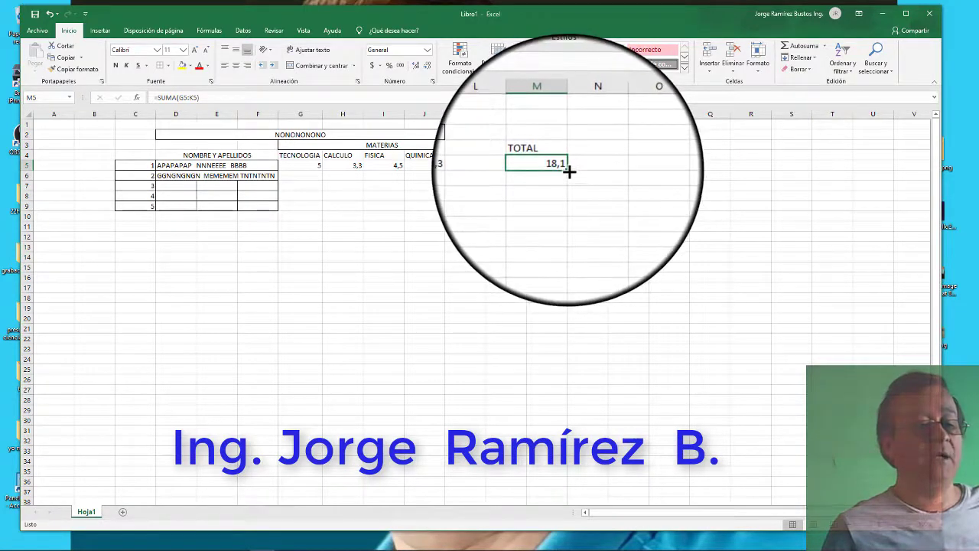
# Fill the TOTAL formula from M5 down to M9.
pyautogui.moveTo(569, 173); pyautogui.dragTo(561, 212)
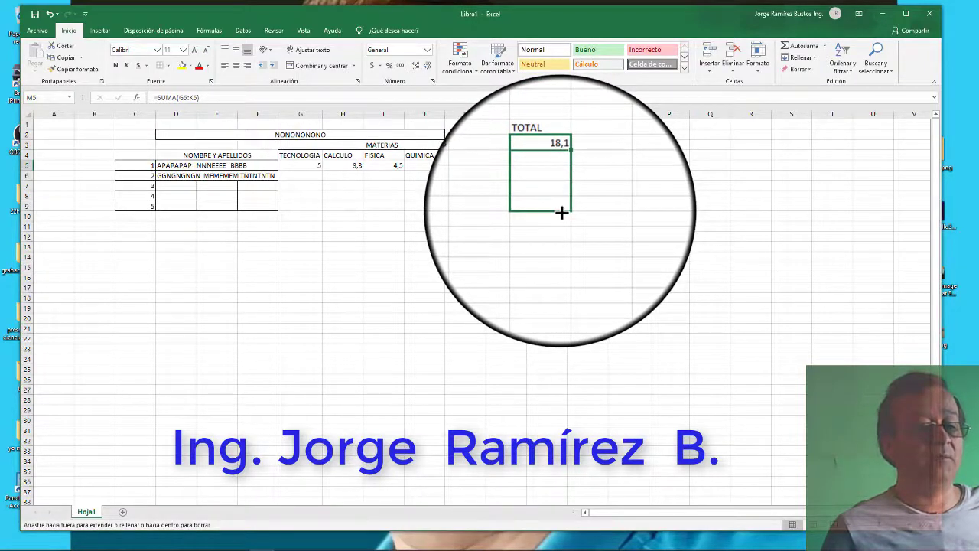
pyautogui.moveTo(561, 211); pyautogui.dragTo(554, 372)
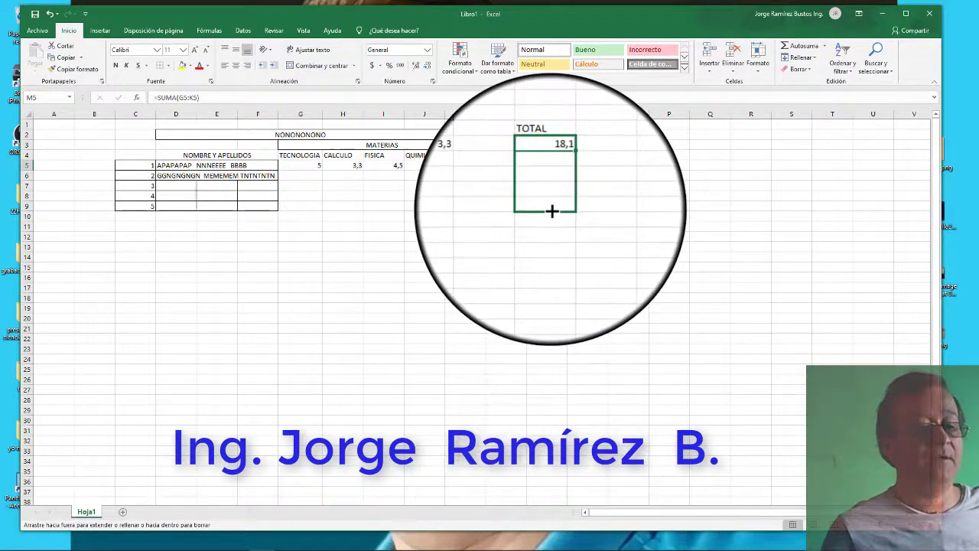
pyautogui.moveTo(553, 373); pyautogui.dragTo(553, 208)
pyautogui.click(589, 226)
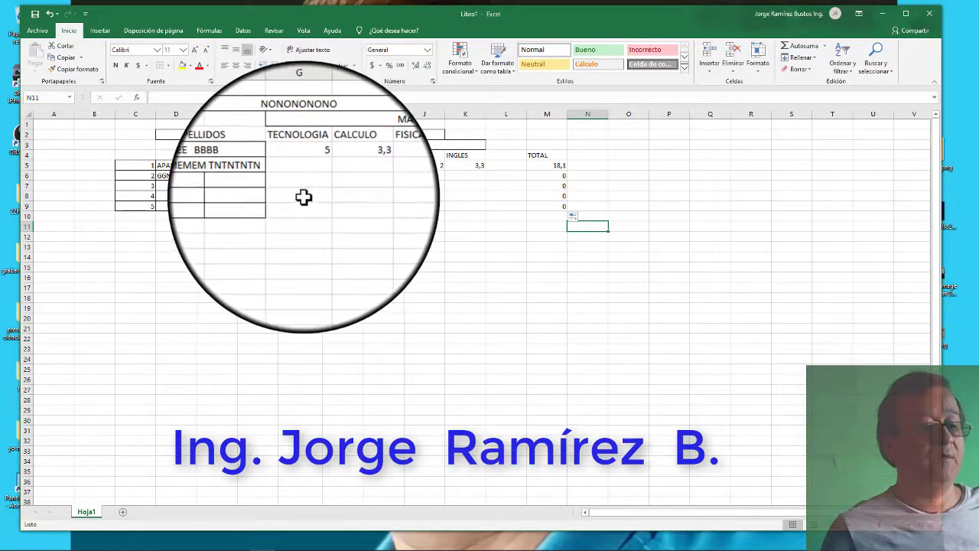
# Enter grades 3 in G8 and 1 in H8 for student 4.
pyautogui.click(304, 197)
pyautogui.write('3')
pyautogui.press('Tab')
pyautogui.write('1')
pyautogui.press('Tab')
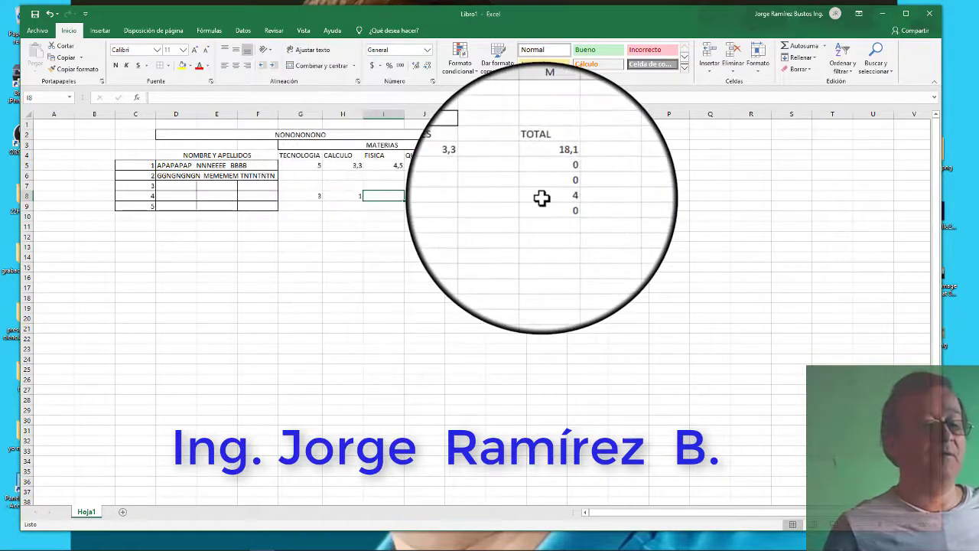
# Add the header PROMEDIOS in N4 beside TOTAL.
pyautogui.click(590, 155)
pyautogui.click(594, 115)
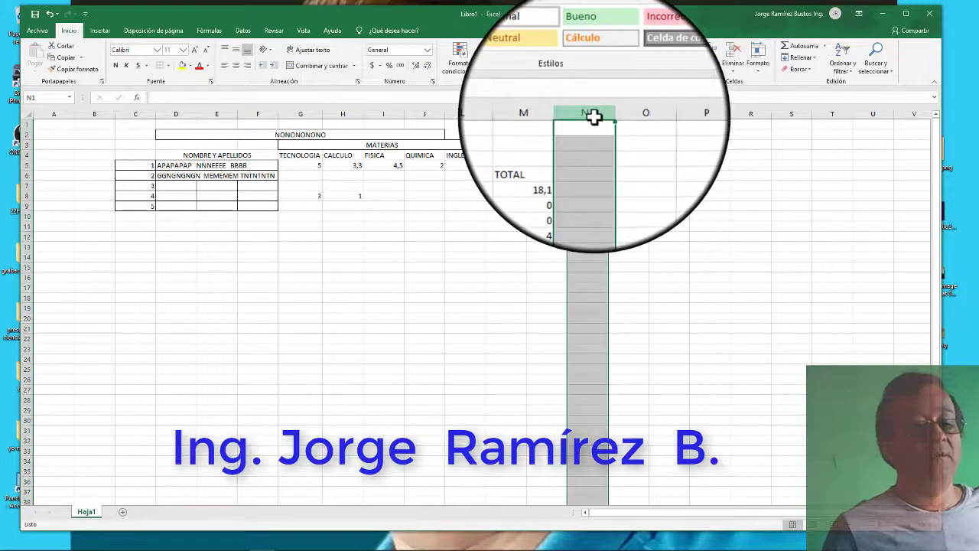
pyautogui.click(586, 155)
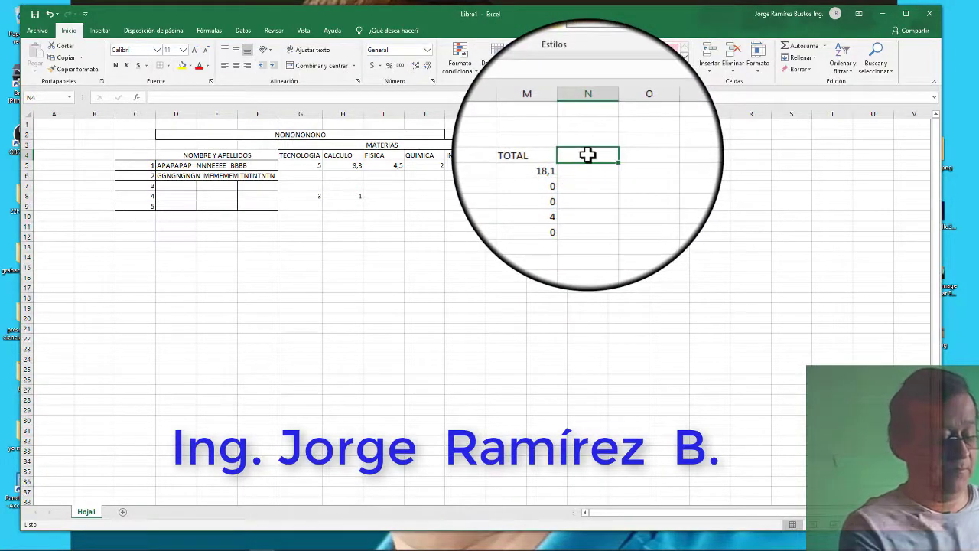
pyautogui.write('PROMED')
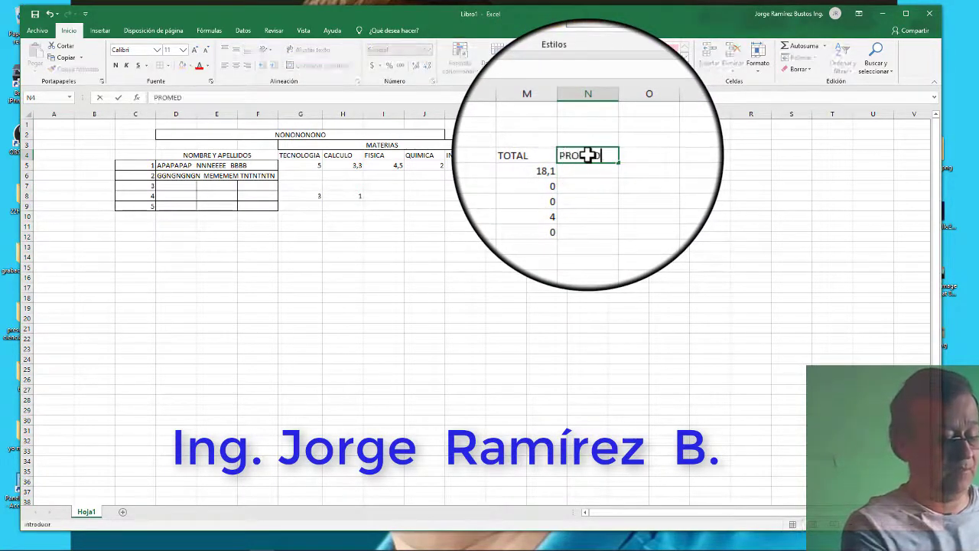
pyautogui.write('IOS')
pyautogui.press('Return')
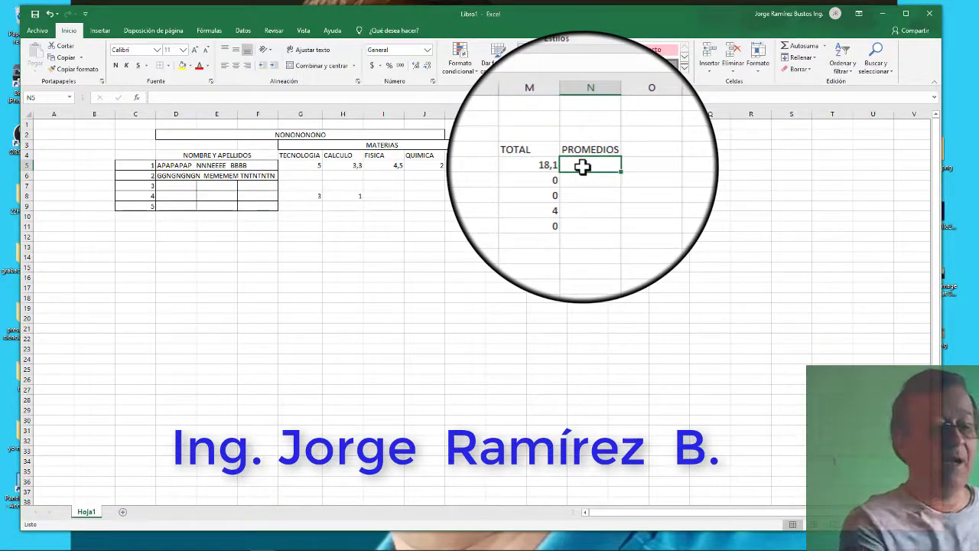
# Enter =PROMEDIO(G5:K5) in N5, giving the first student's average 3,62.
pyautogui.write('=PROMEDIO')
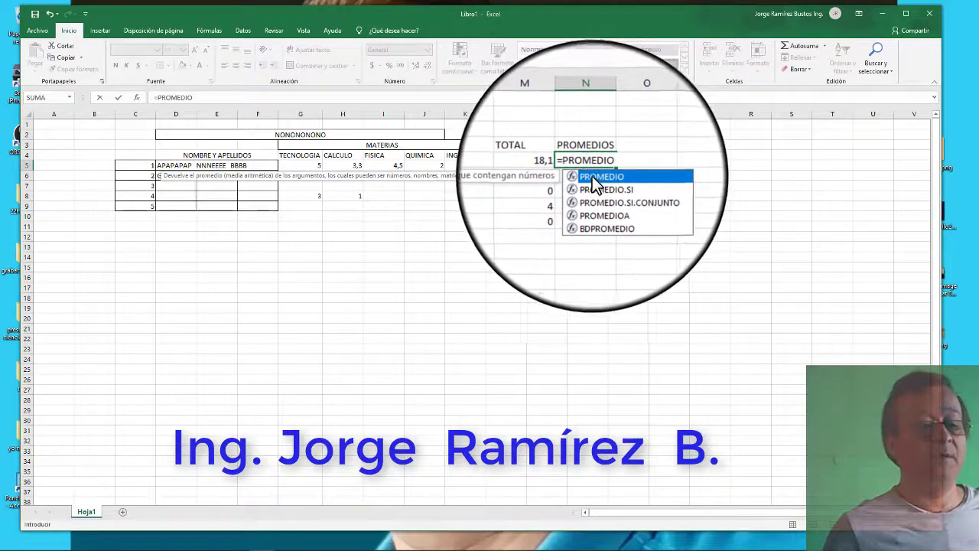
pyautogui.doubleClick(592, 177)
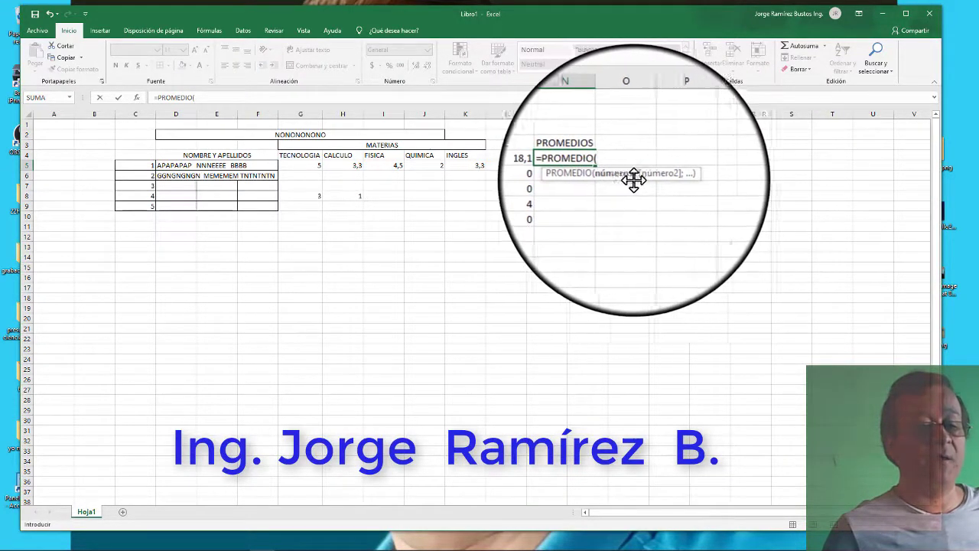
pyautogui.click(305, 167)
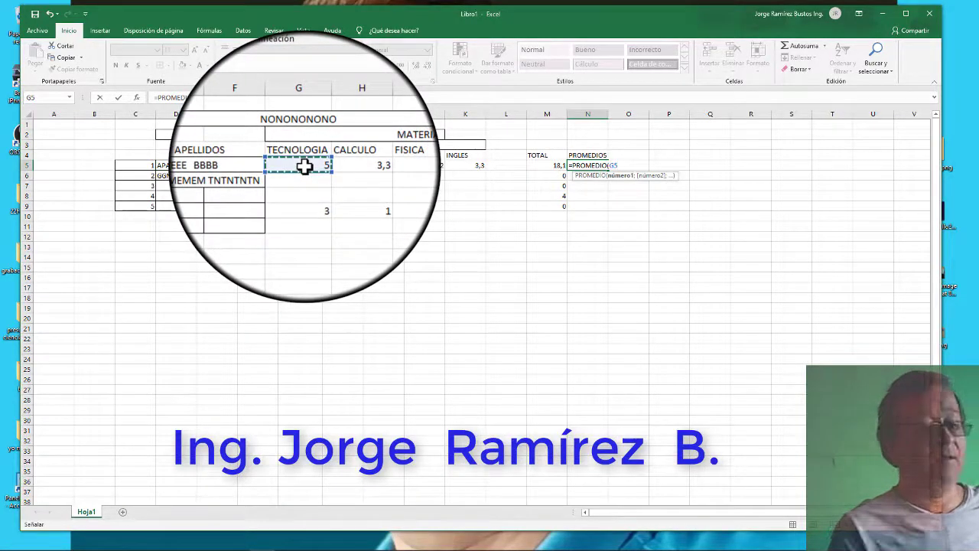
pyautogui.hotkey('shift', 'Right')
pyautogui.hotkey('shift', 'Right')
pyautogui.hotkey('shift', 'Right')
pyautogui.hotkey('shift', 'Right')
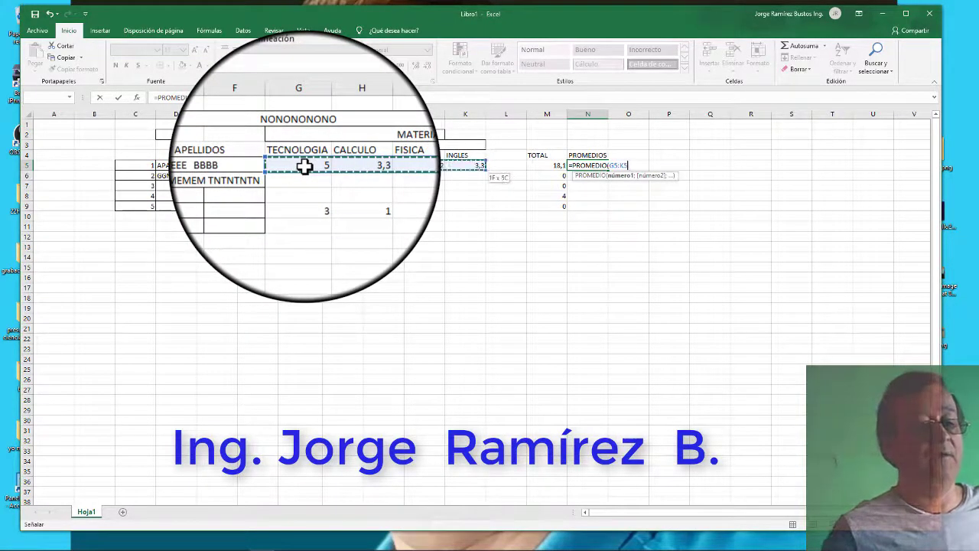
pyautogui.press('Return')
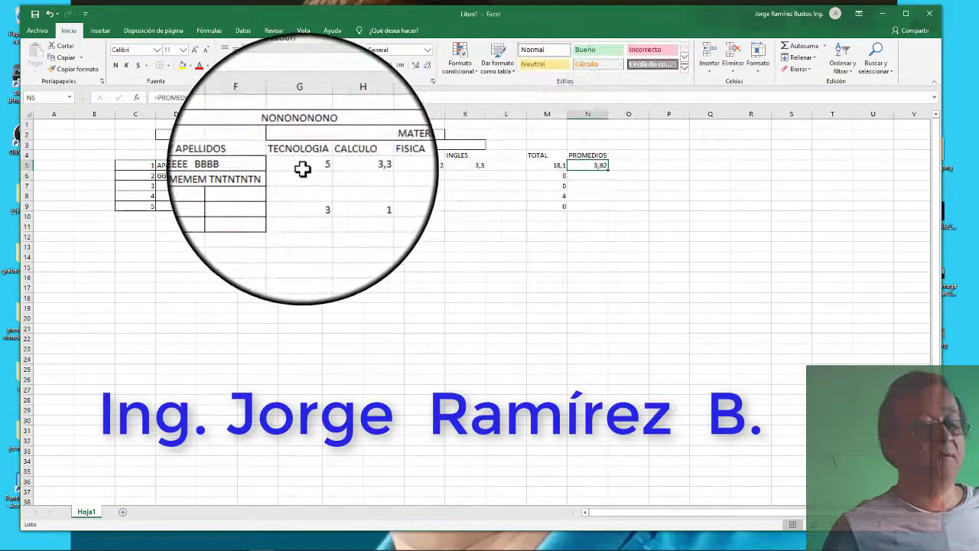
# Fill N5's PROMEDIO formula down through N9 for the remaining students.
pyautogui.press('Down')
pyautogui.press('Down')
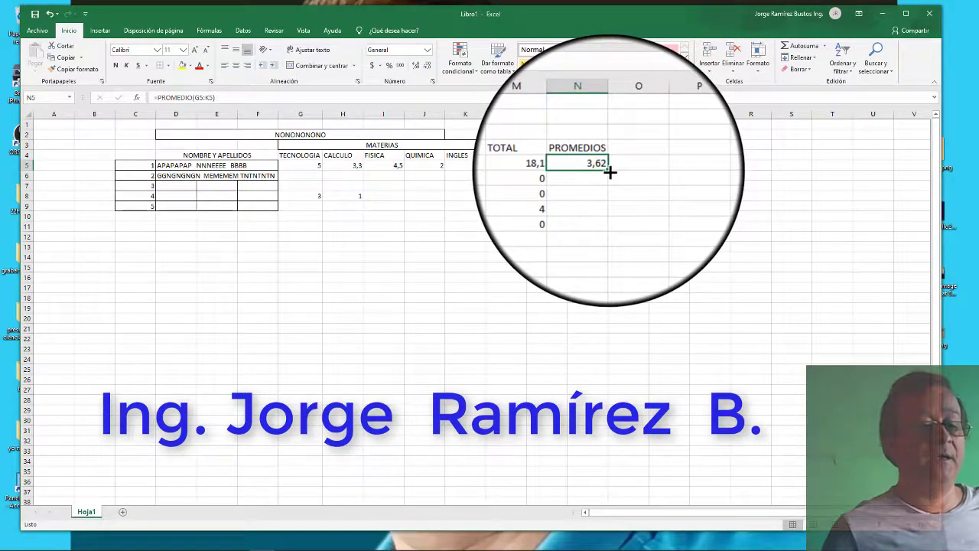
pyautogui.moveTo(610, 173); pyautogui.dragTo(605, 209)
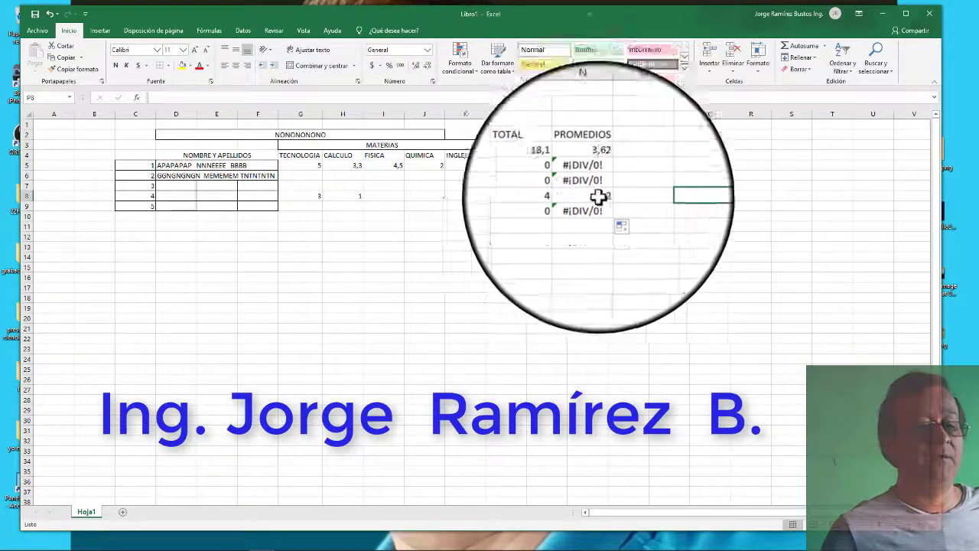
pyautogui.click(589, 257)
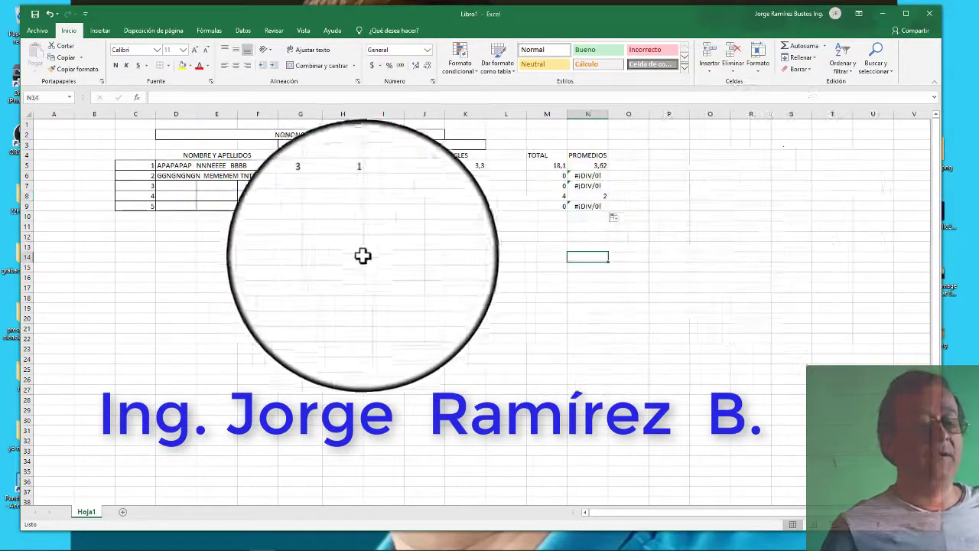